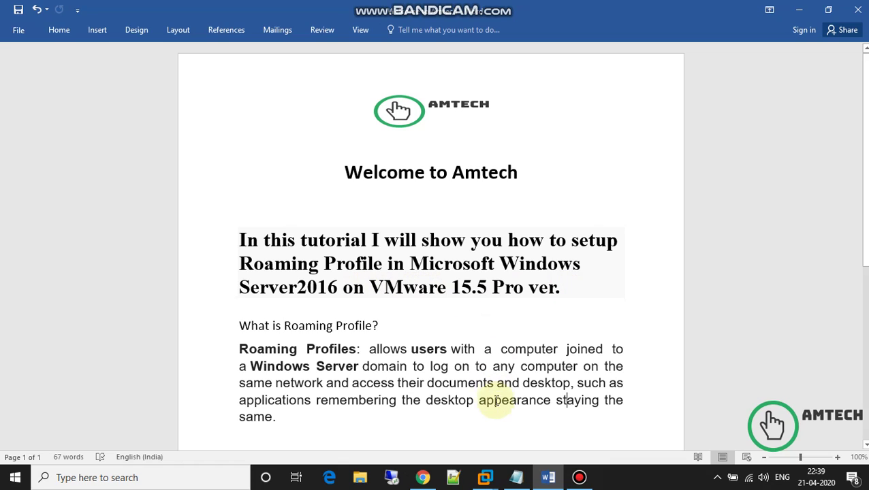
# - Switch to the Windows Server 2016 virtual machine in VMware Workstation, unlock it and sign in as AMTECH\Administrator with the account password
pyautogui.click(486, 476)
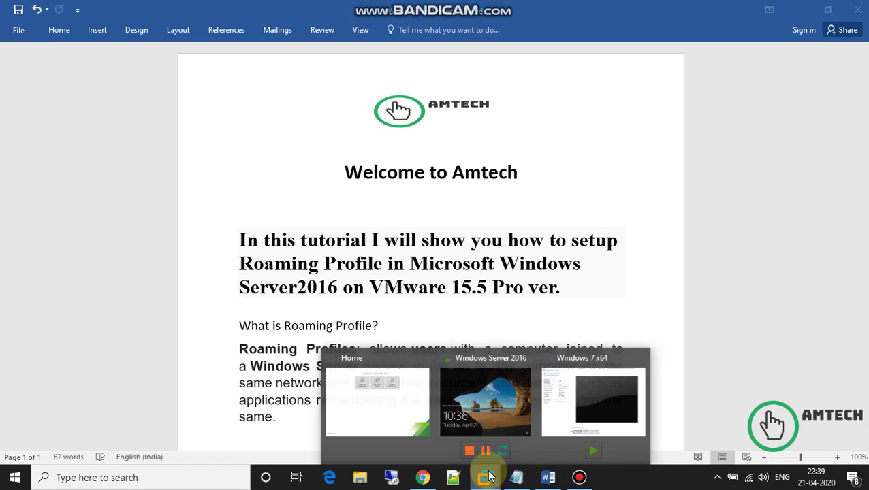
pyautogui.click(486, 401)
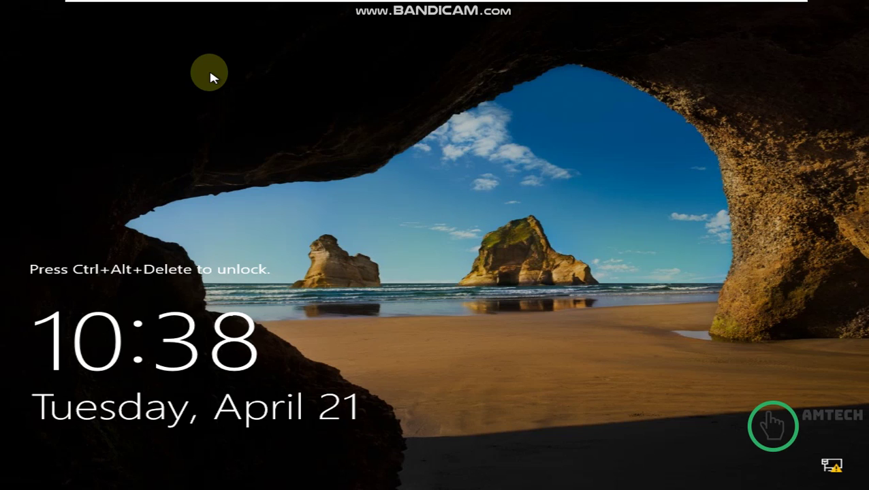
pyautogui.moveTo(198, 6)
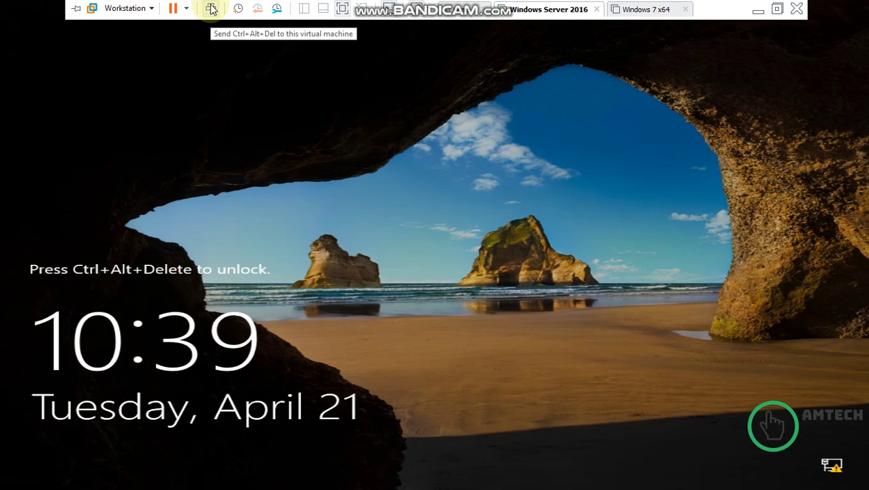
pyautogui.click(212, 8)
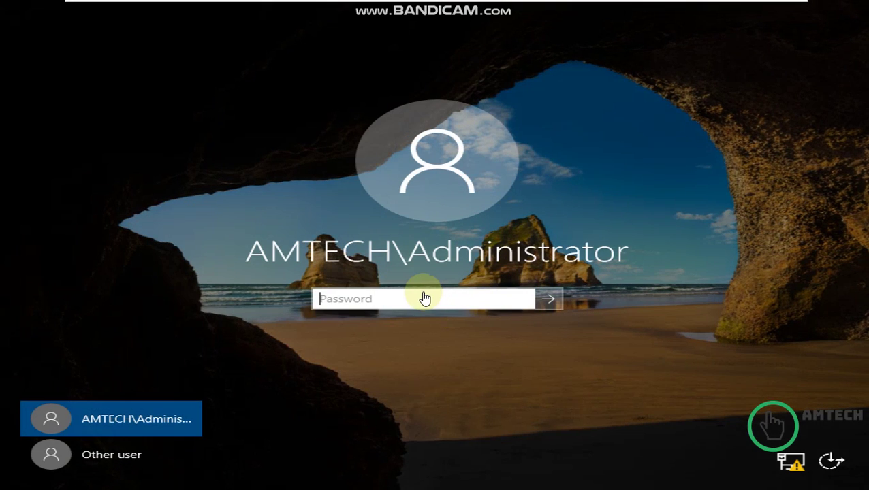
pyautogui.write('aaaaaaaa')
pyautogui.press('Return')
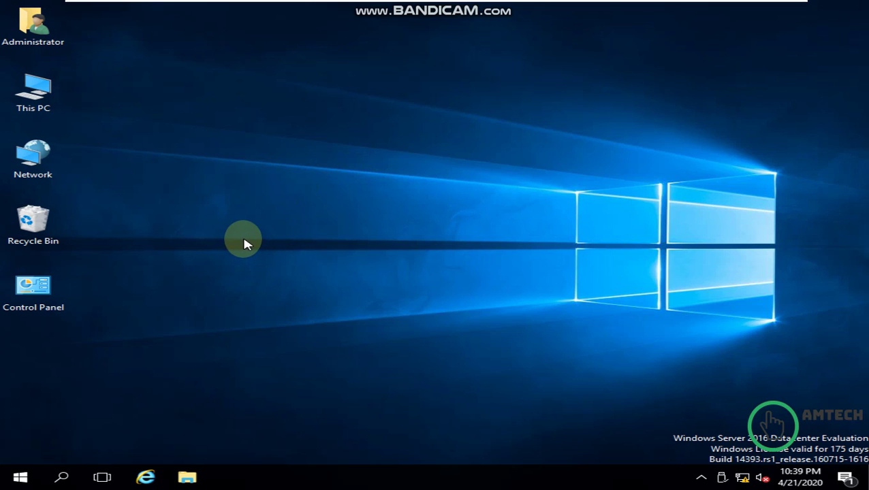
# - Run dsa.msc to open Active Directory Users and Computers
pyautogui.press('super+r')
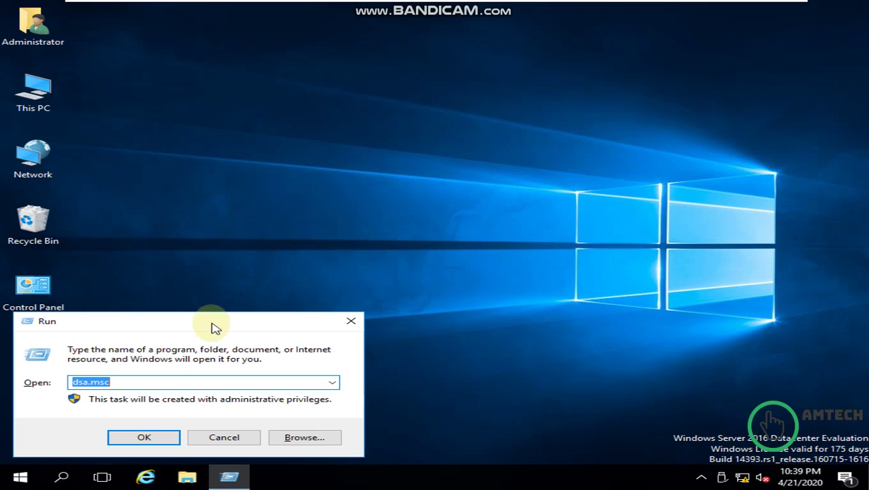
pyautogui.click(151, 383)
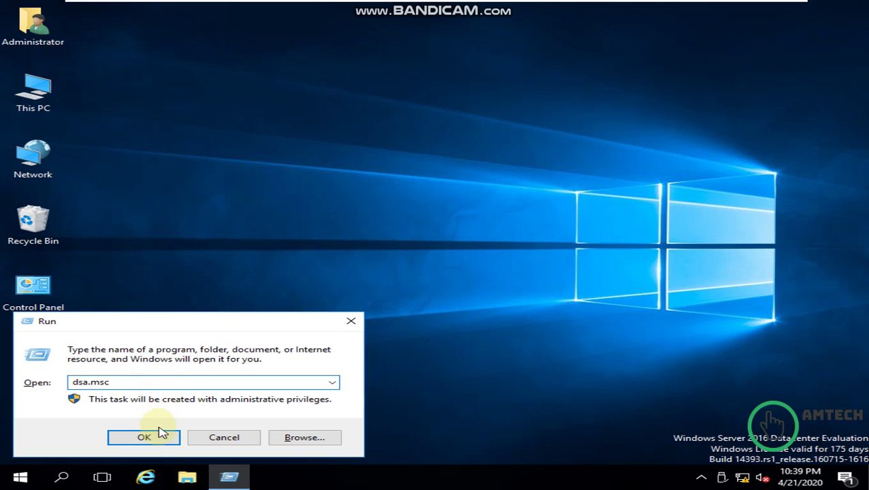
pyautogui.click(161, 438)
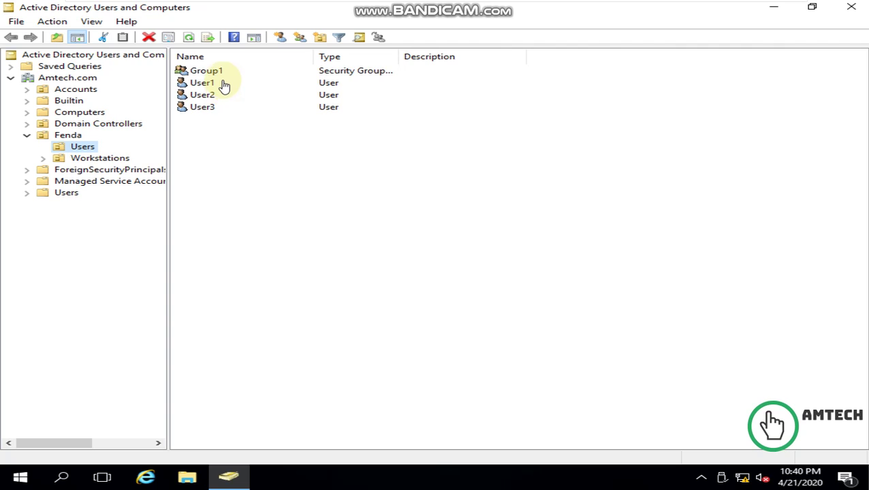
# - Examine User1, User2 and User3 in Fenda's Users container and review the membership list of Group1
pyautogui.moveTo(213, 117); pyautogui.dragTo(208, 90)
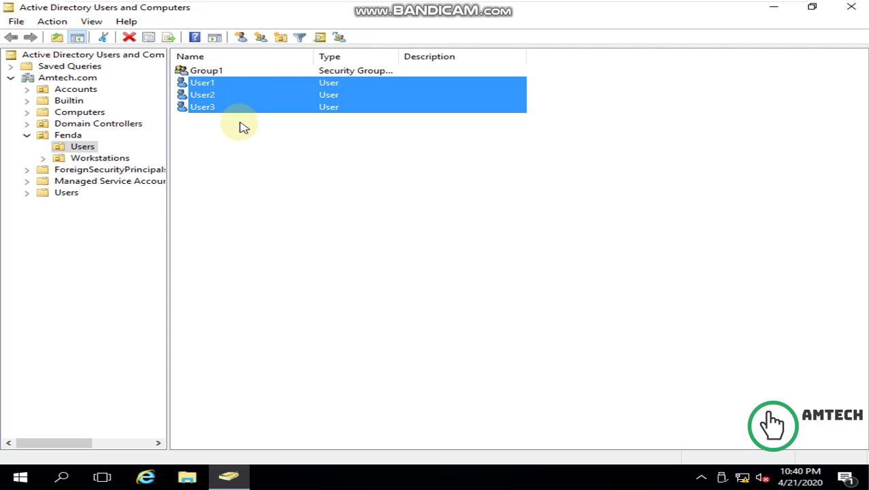
pyautogui.click(242, 150)
pyautogui.rightClick(217, 74)
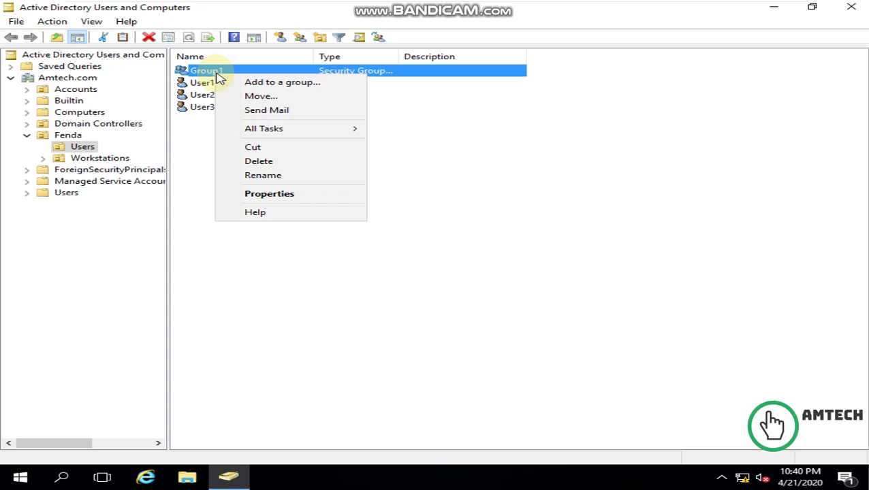
pyautogui.click(249, 192)
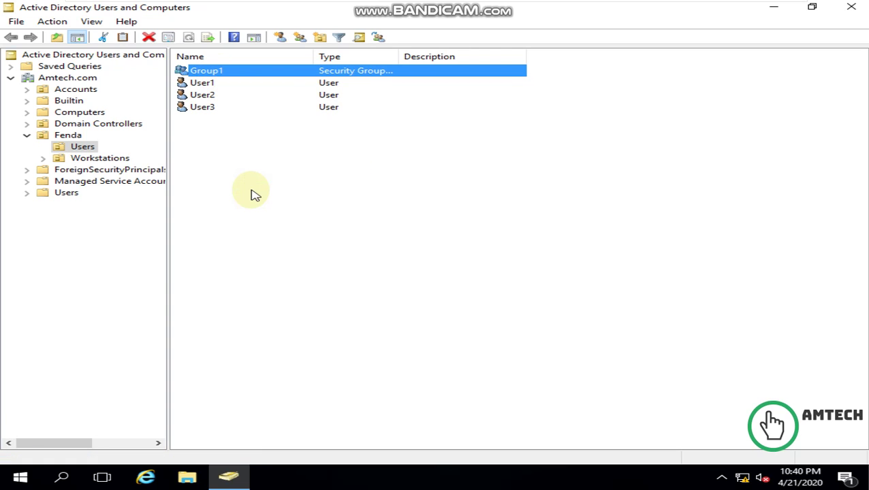
pyautogui.click(338, 116)
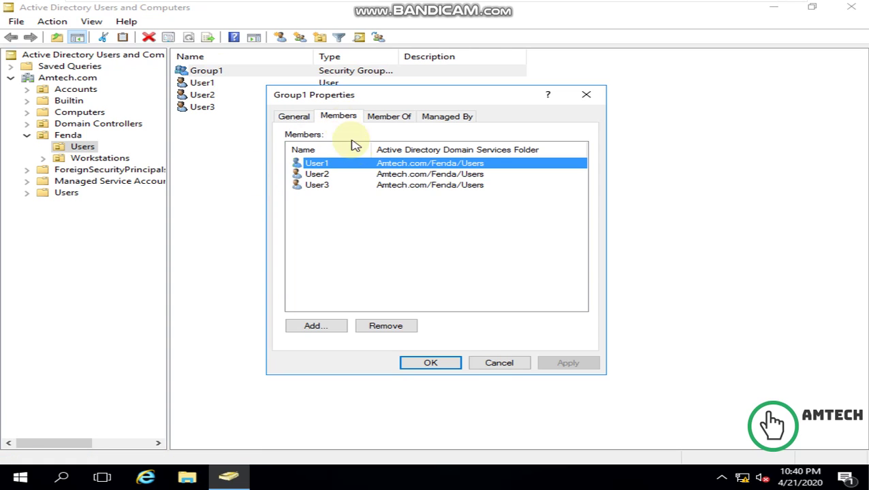
pyautogui.click(340, 175)
pyautogui.click(345, 185)
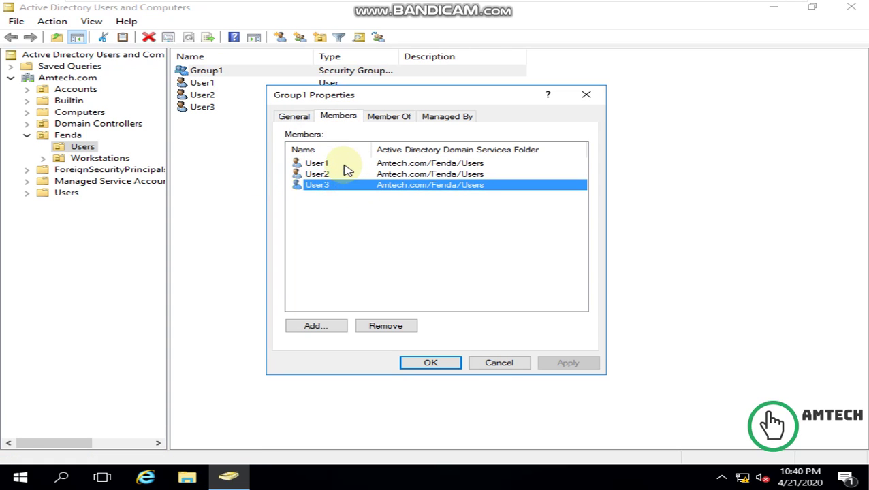
pyautogui.click(346, 164)
pyautogui.click(346, 175)
pyautogui.click(351, 185)
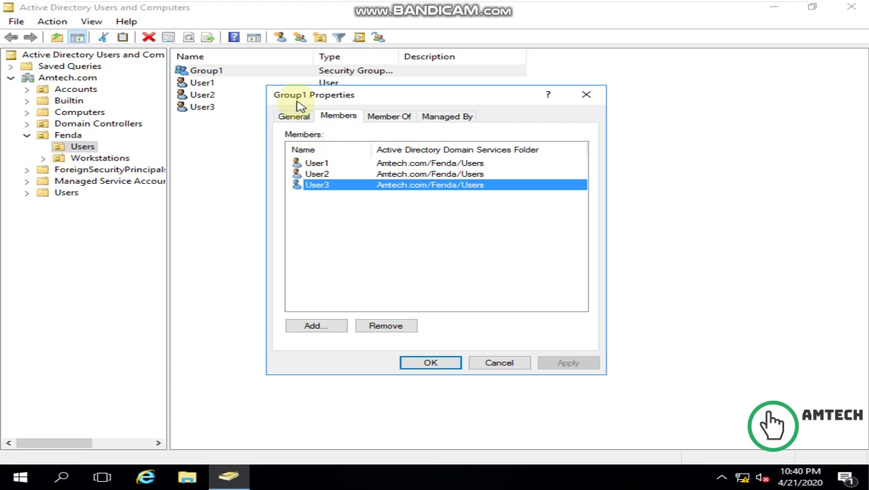
pyautogui.click(492, 365)
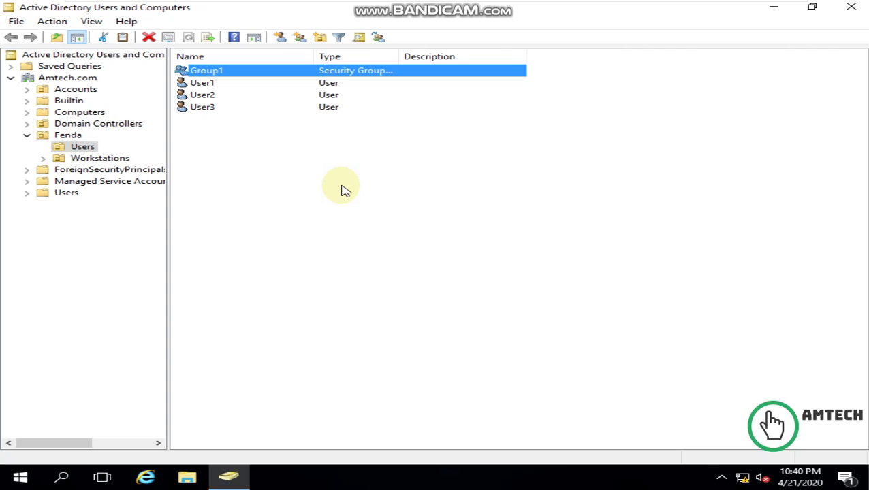
# - Create a folder named Profile on New Volume (E:) in File Explorer
pyautogui.click(192, 480)
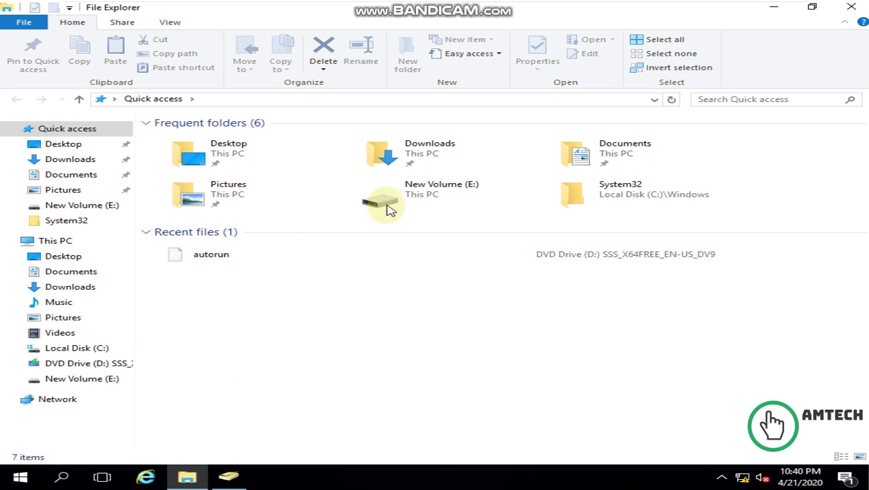
pyautogui.doubleClick(401, 206)
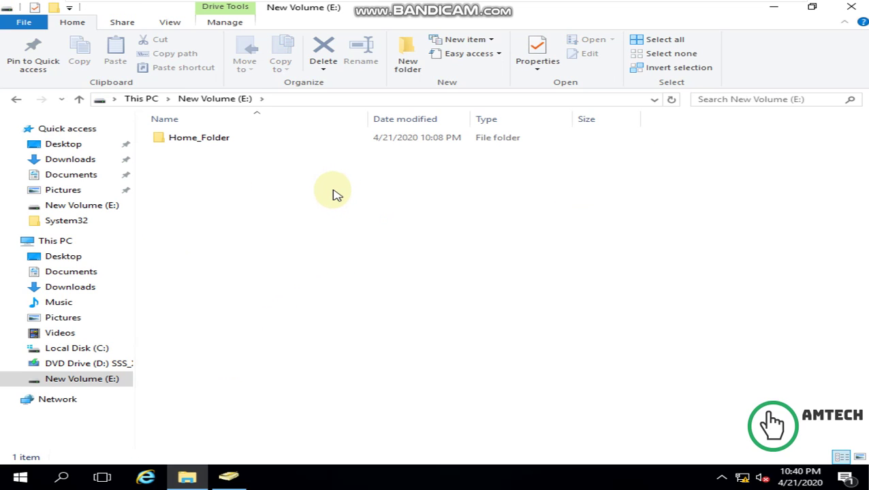
pyautogui.rightClick(334, 194)
pyautogui.moveTo(476, 351)
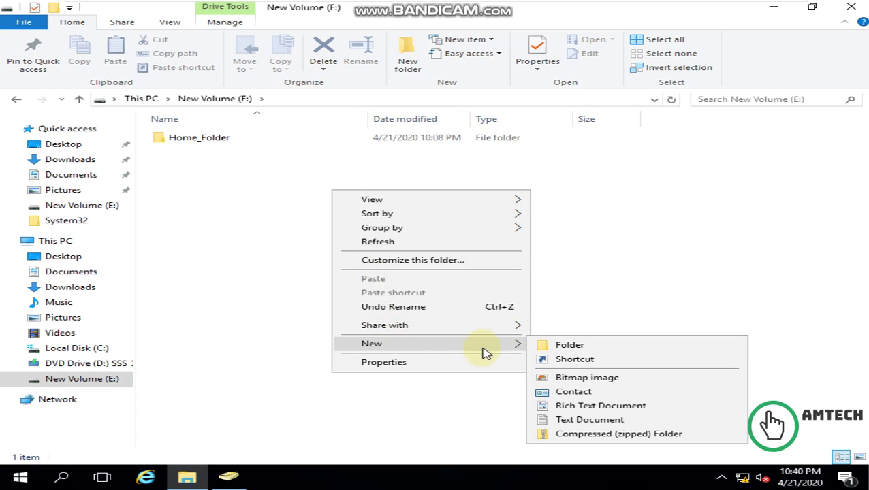
pyautogui.click(539, 345)
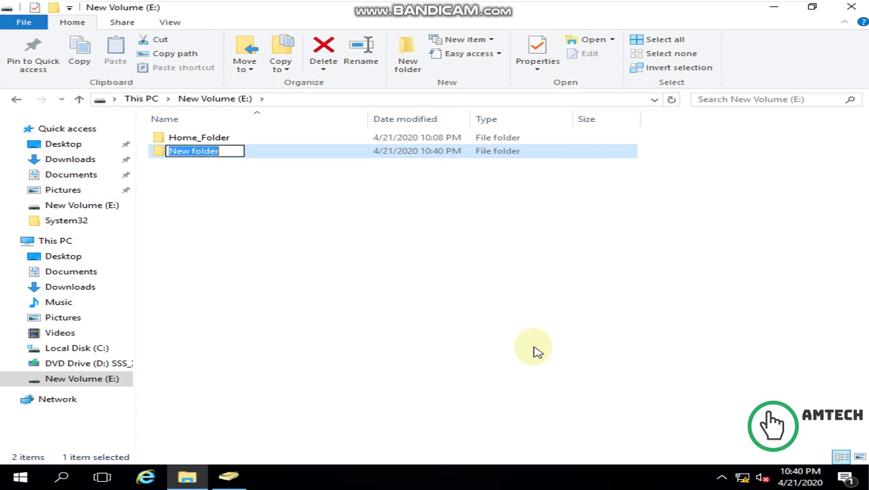
pyautogui.write('Profile')
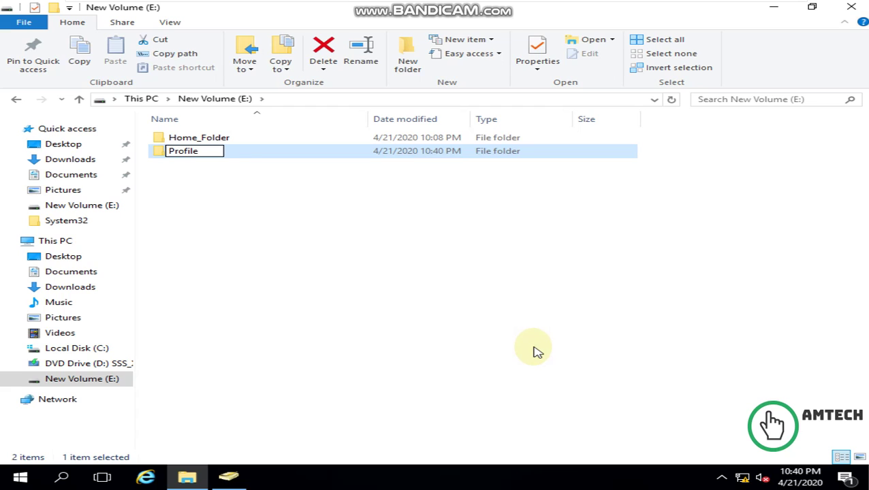
pyautogui.press('Return')
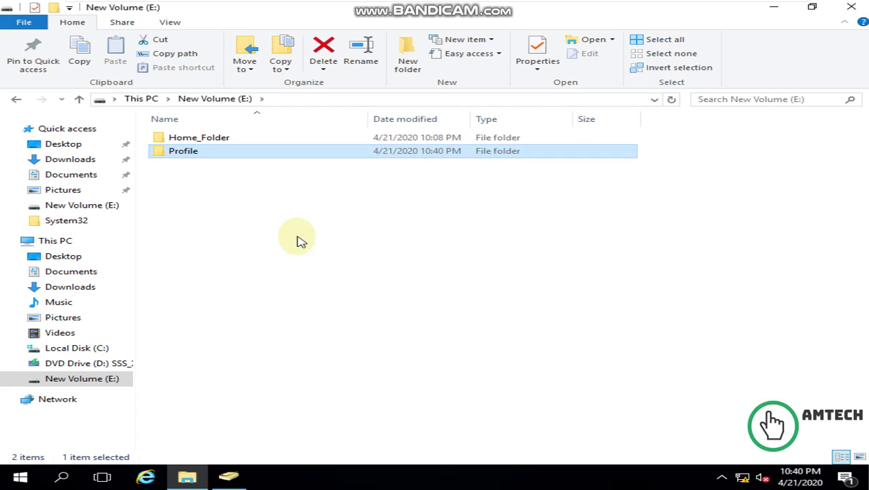
# - Turn on advanced sharing for the Profile folder with the hidden share name Profile$
pyautogui.rightClick(192, 155)
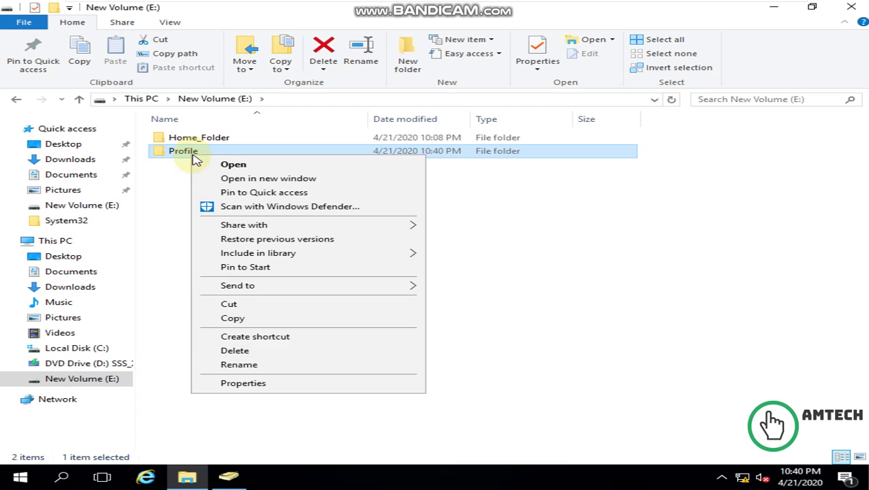
pyautogui.click(237, 385)
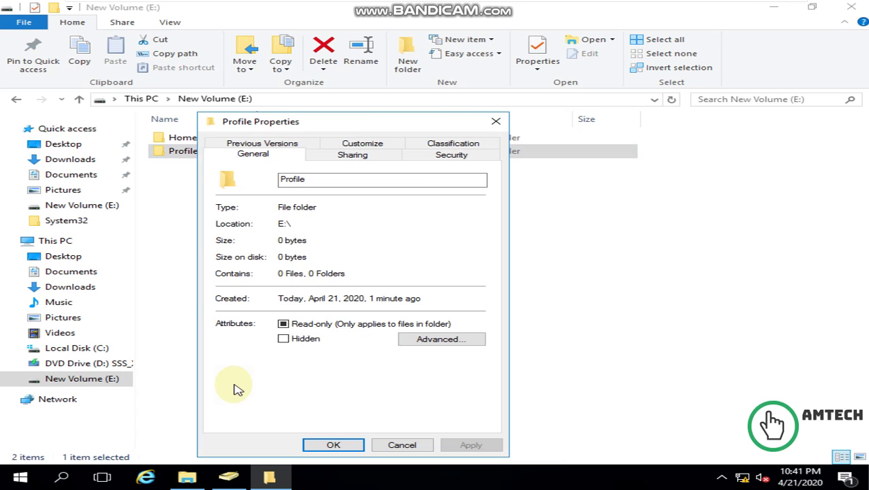
pyautogui.click(351, 156)
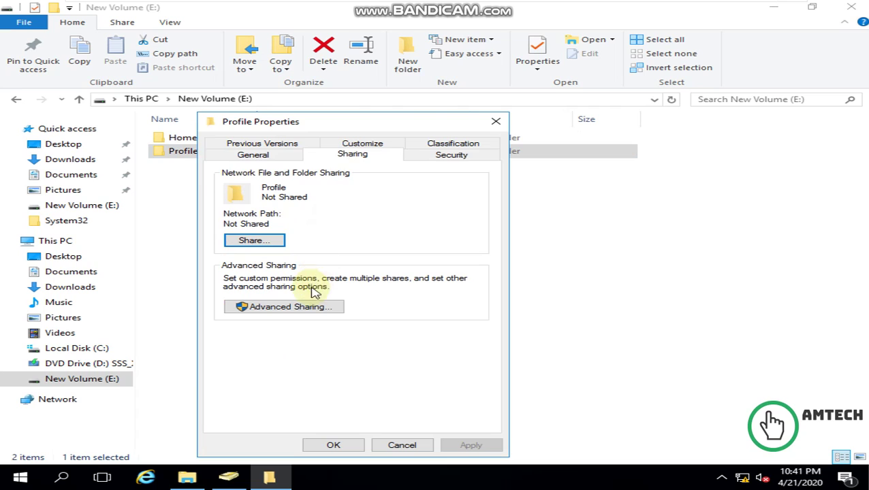
pyautogui.click(303, 309)
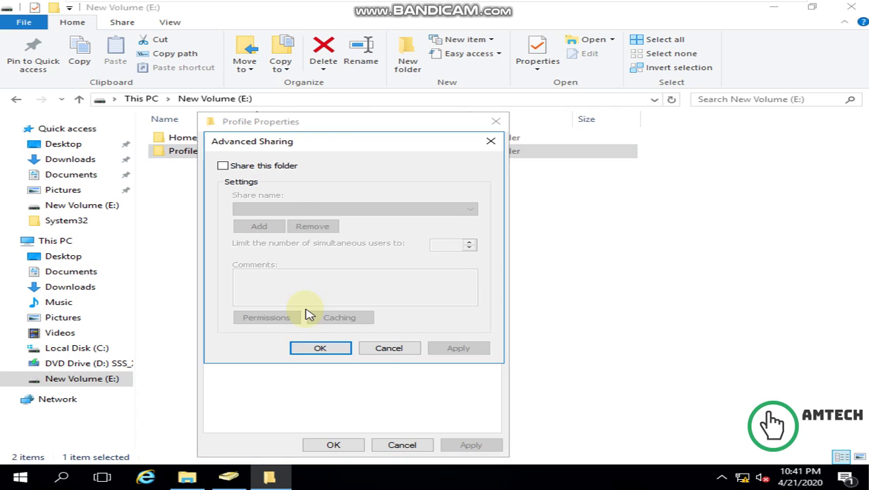
pyautogui.click(271, 167)
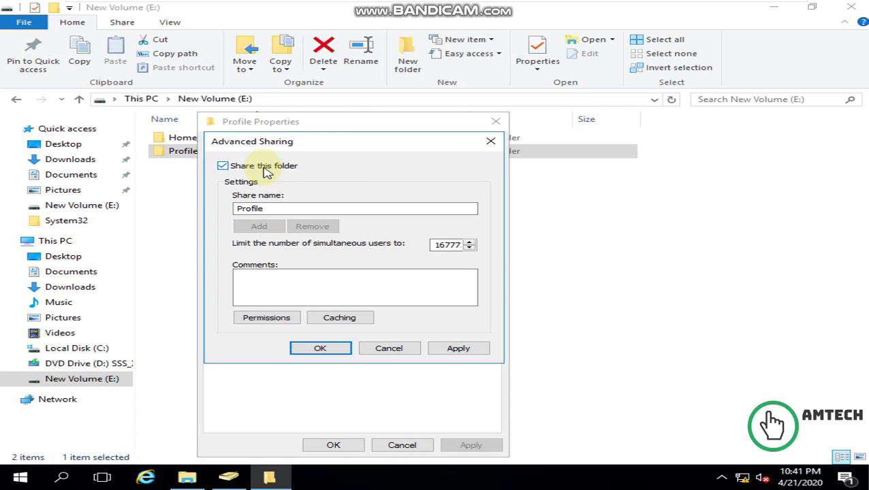
pyautogui.click(289, 208)
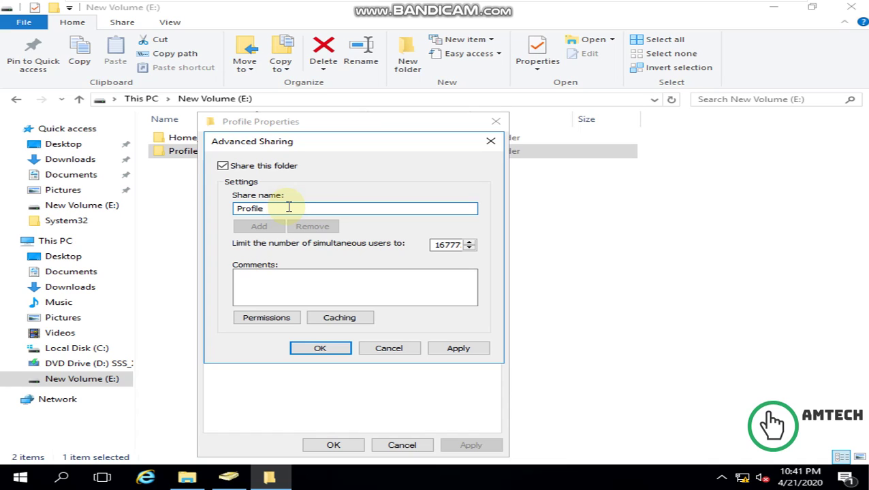
pyautogui.write('$')
# - Allow Everyone Full Control in the Profile$ share permissions and apply the advanced sharing settings
pyautogui.click(286, 318)
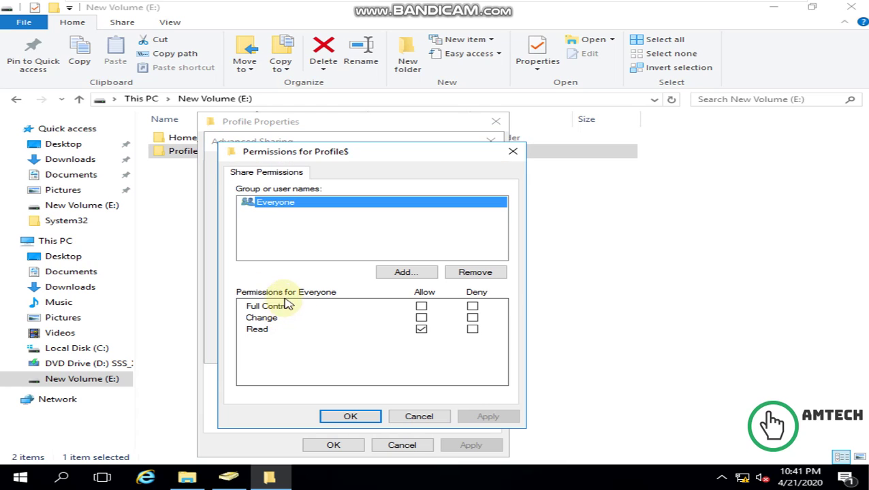
pyautogui.click(421, 307)
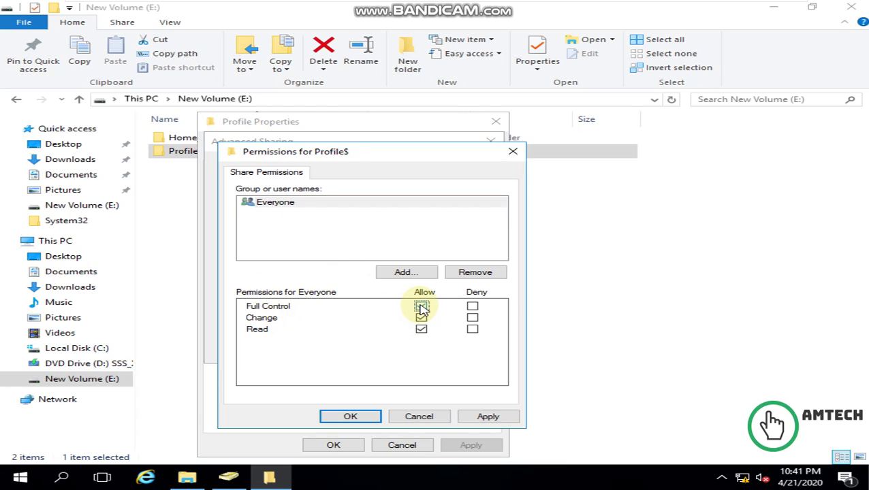
pyautogui.click(486, 416)
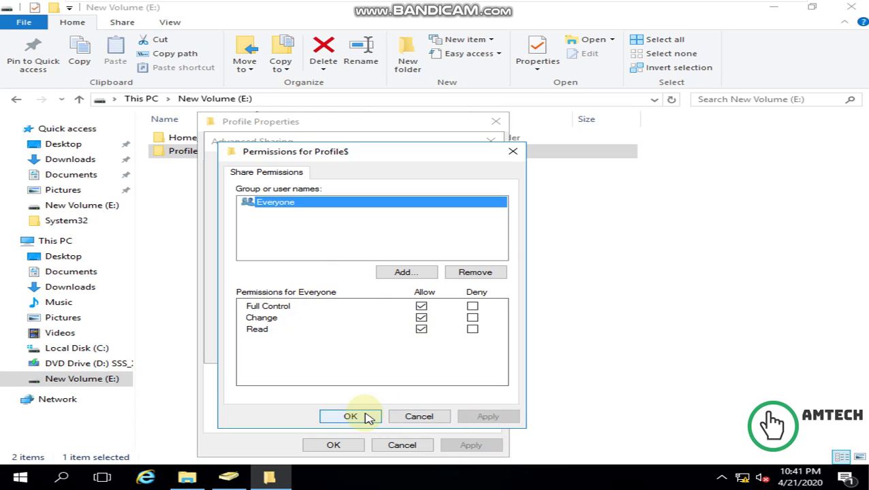
pyautogui.click(350, 416)
pyautogui.click(464, 348)
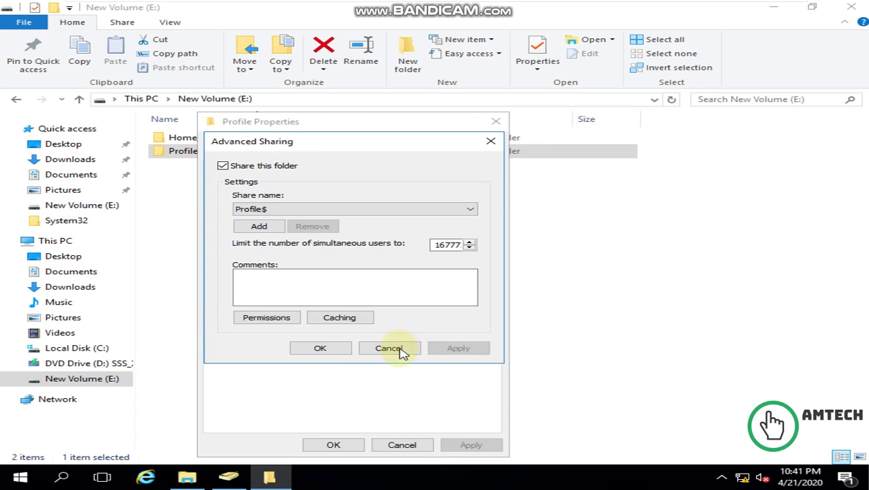
pyautogui.click(320, 348)
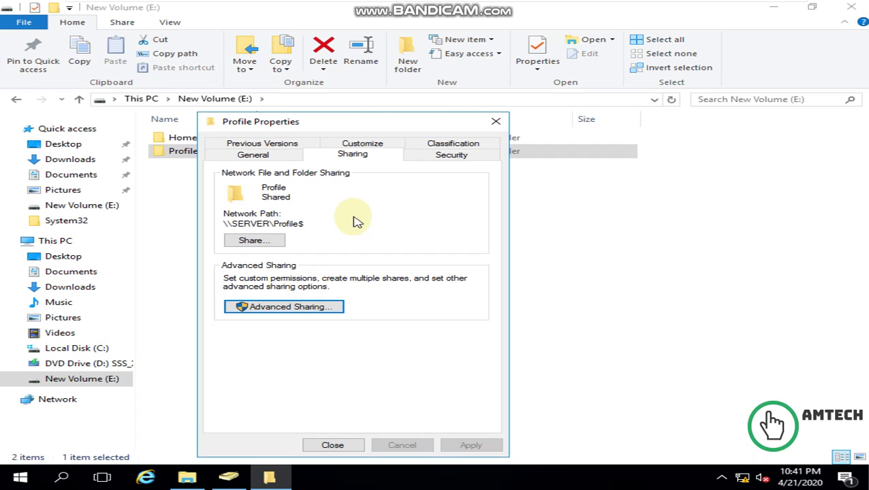
# - Disable inheritance on the Profile folder, converting its inherited permissions into explicit permissions
pyautogui.click(422, 158)
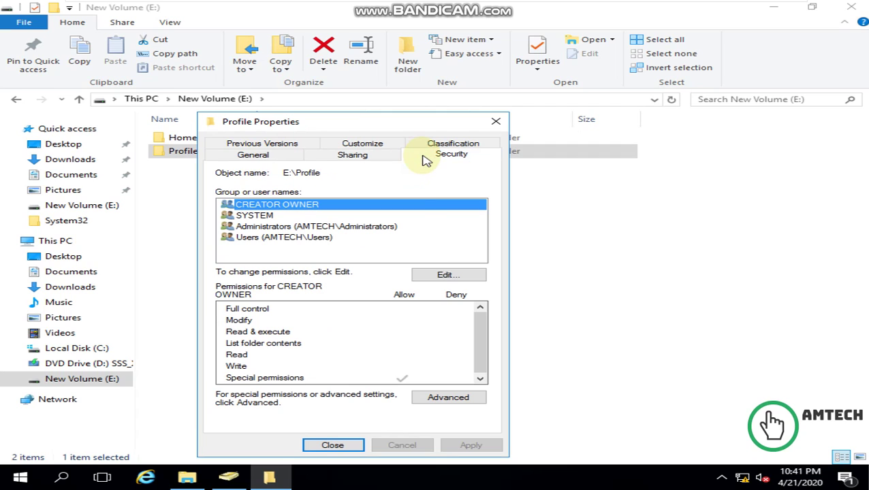
pyautogui.click(450, 399)
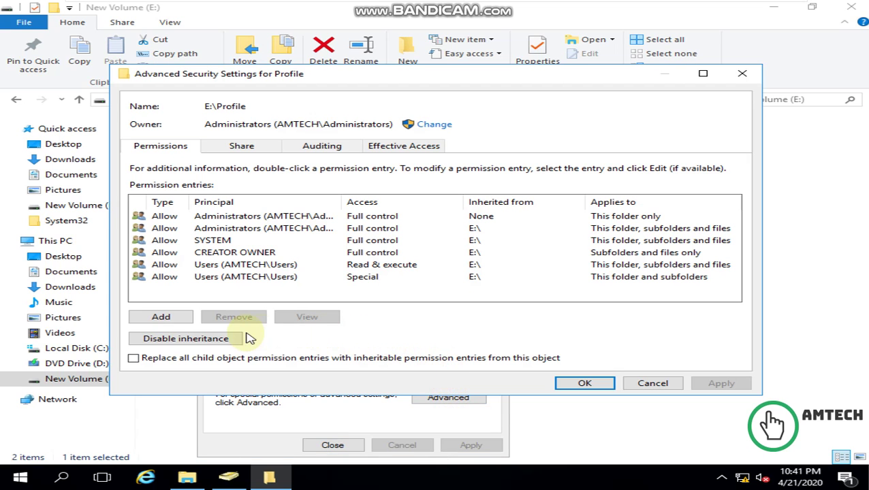
pyautogui.click(230, 338)
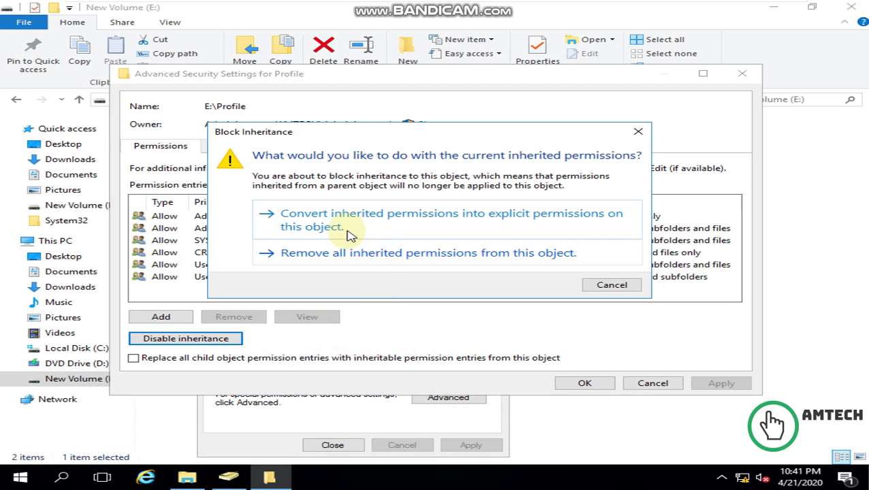
pyautogui.click(403, 225)
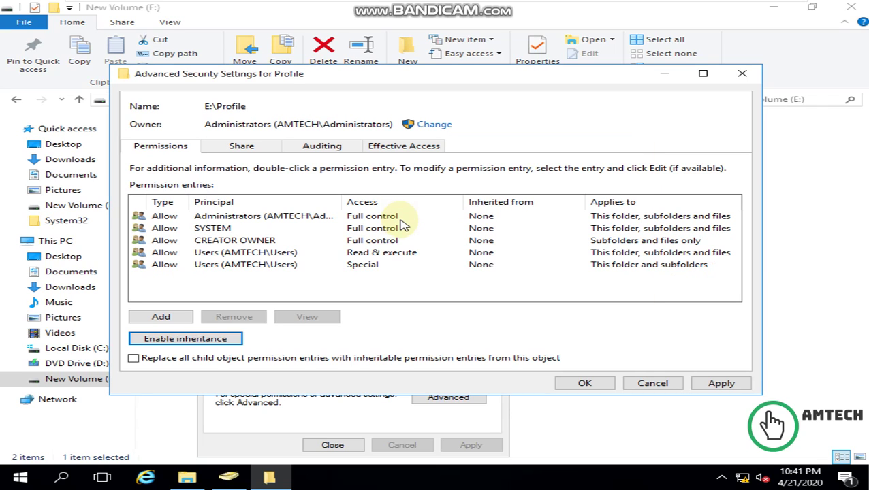
# - Remove both Users (AMTECH\Users) permission entries from the Profile folder's advanced security settings
pyautogui.click(277, 256)
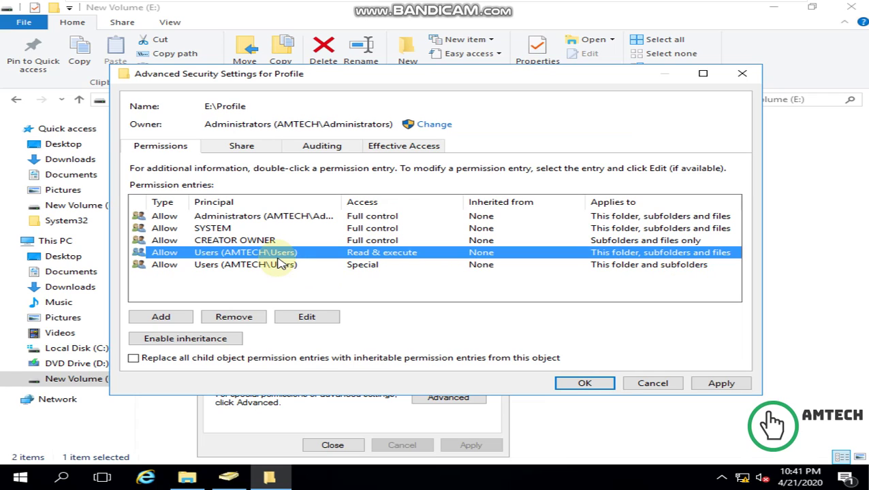
pyautogui.click(249, 315)
pyautogui.click(262, 256)
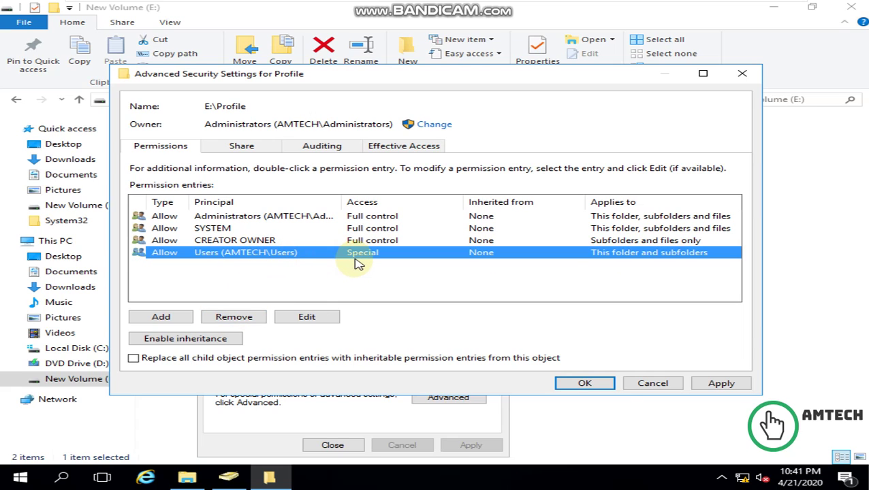
pyautogui.click(260, 319)
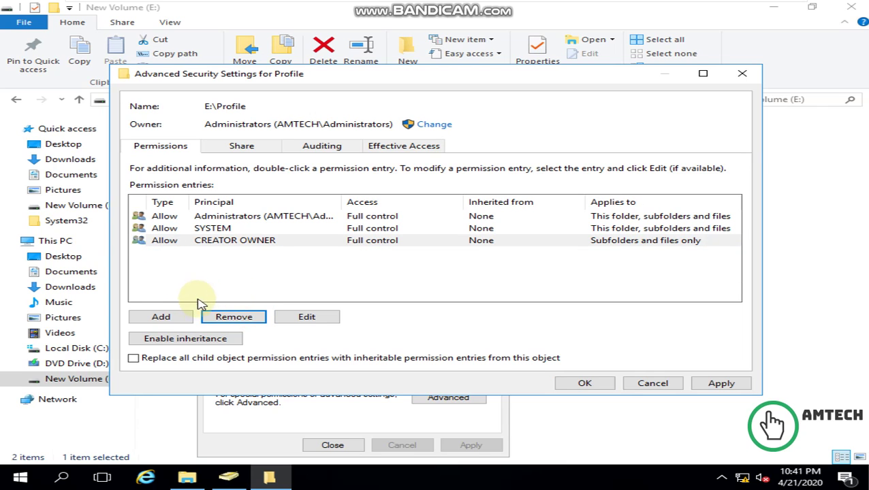
# - Add a new permission entry for the Profile folder with Group1 from Amtech.com as its principal
pyautogui.click(184, 316)
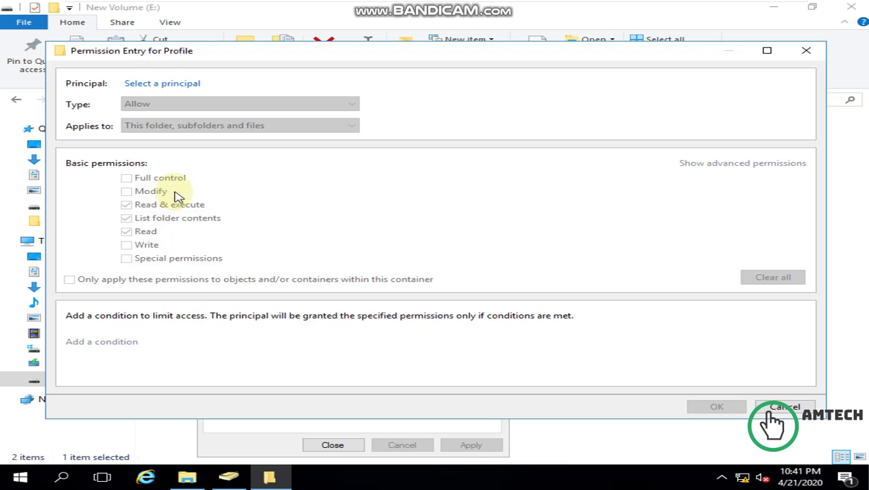
pyautogui.click(167, 85)
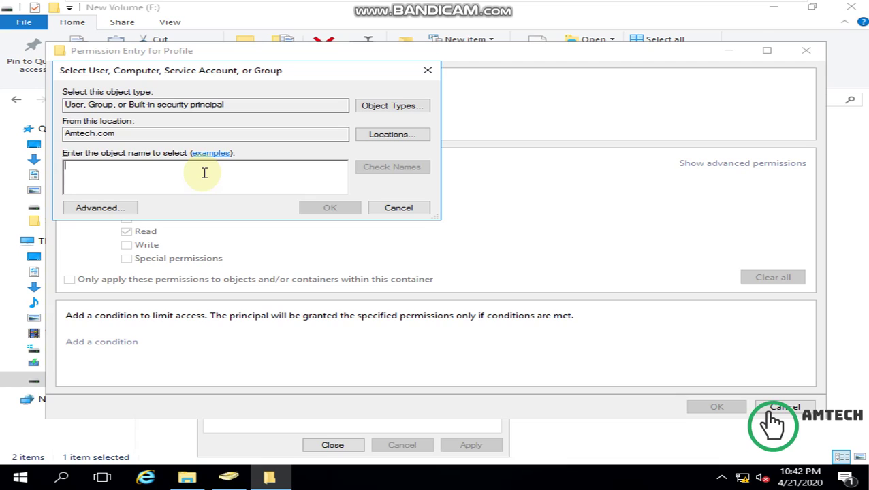
pyautogui.write('g')
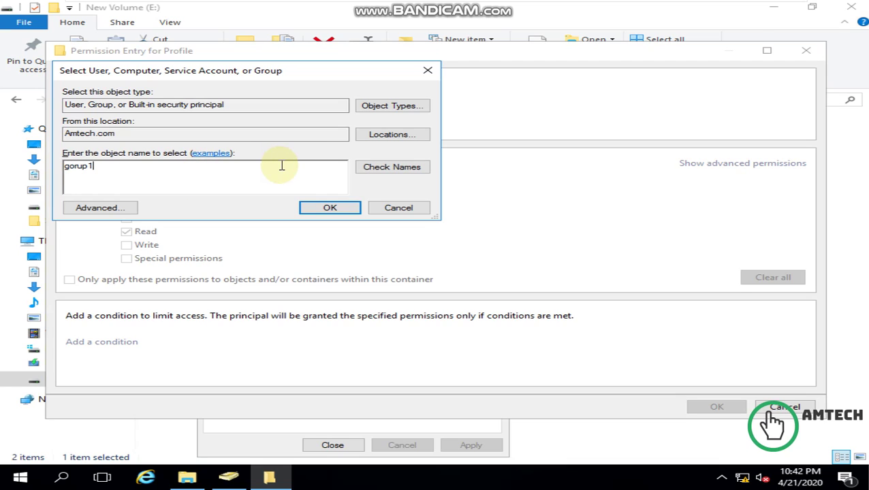
pyautogui.press('BackSpace')
pyautogui.write('Gr')
pyautogui.click(371, 168)
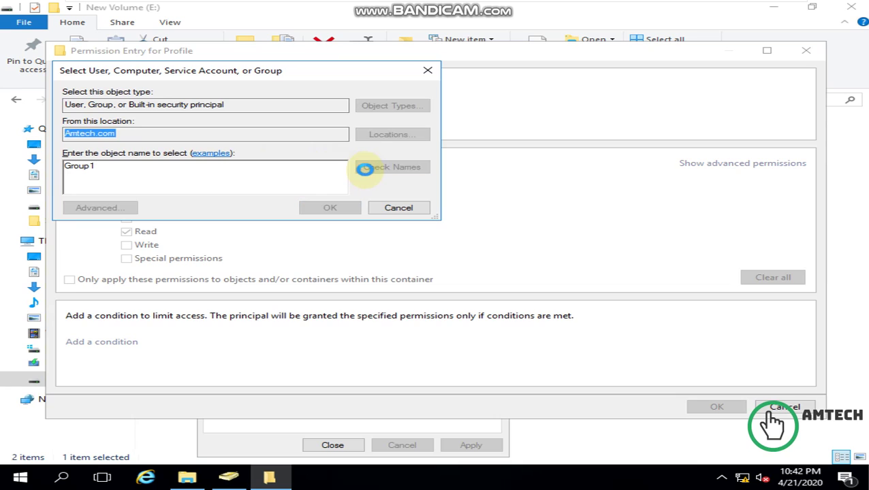
pyautogui.click(90, 129)
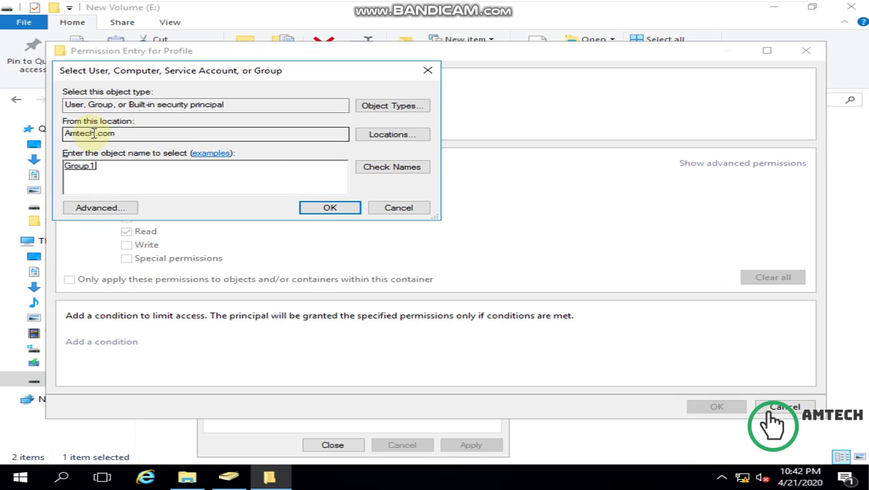
pyautogui.click(327, 213)
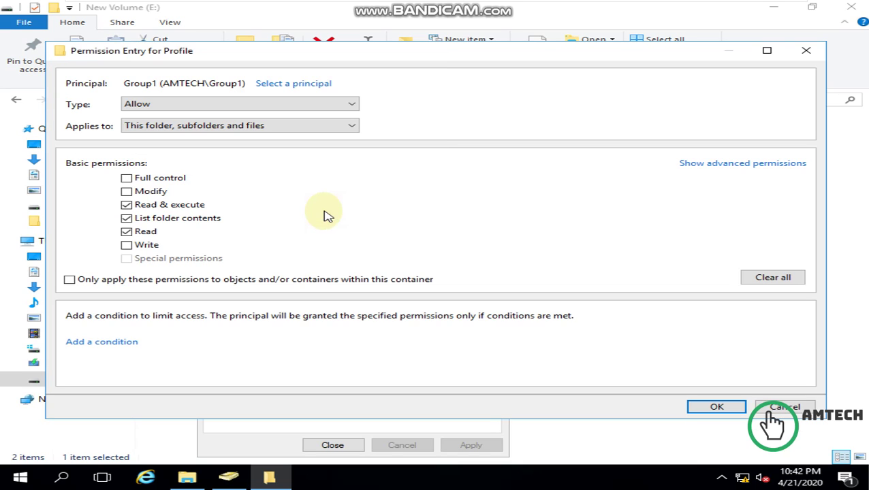
# - Limit Group1's entry to This folder only, additionally allow Create files / write data and Create folders / append data, and apply the security settings
pyautogui.click(332, 132)
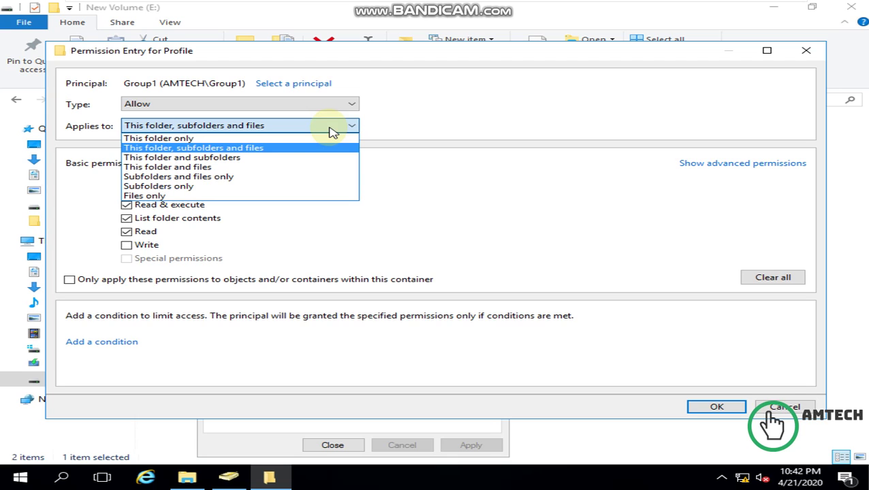
pyautogui.click(194, 140)
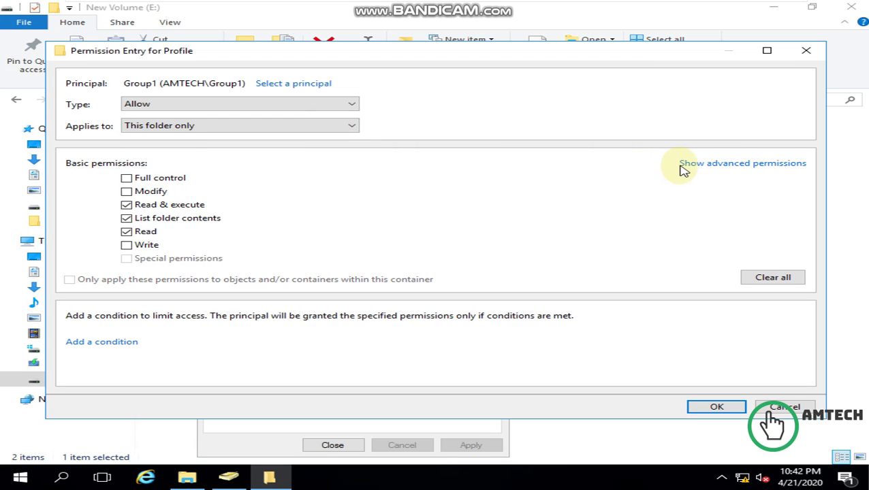
pyautogui.click(700, 165)
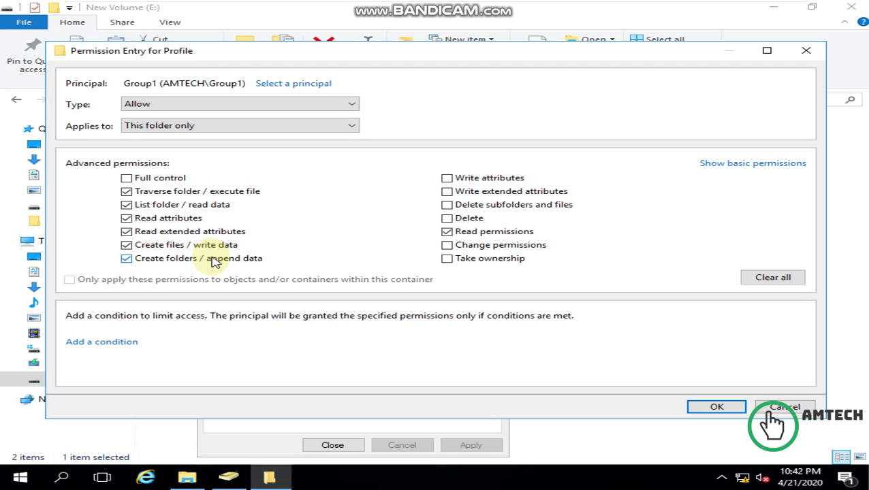
pyautogui.click(692, 406)
pyautogui.click(721, 384)
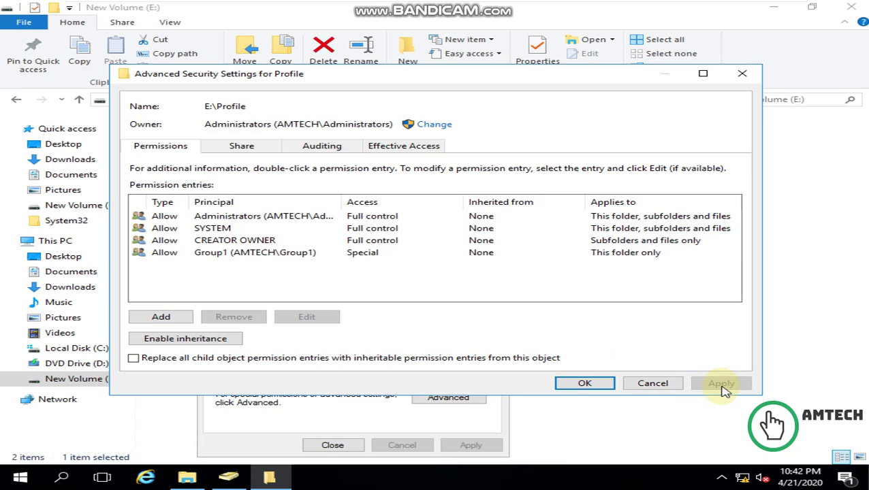
pyautogui.click(602, 386)
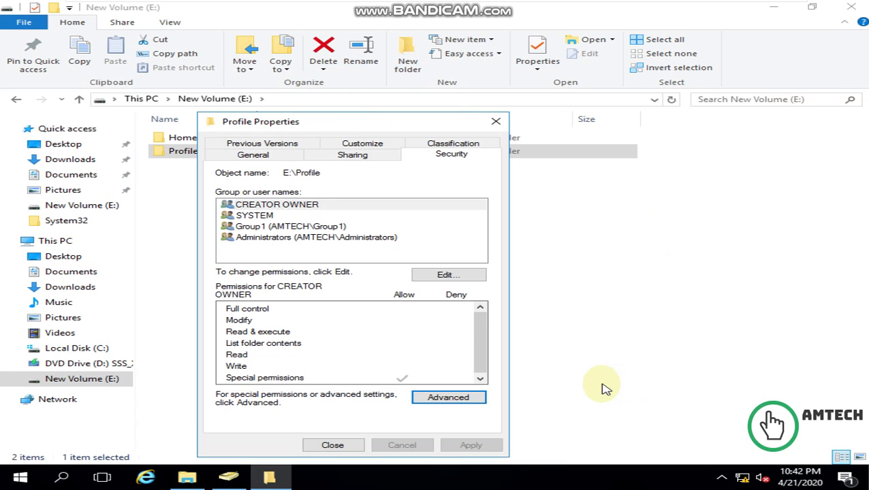
# - Close the Profile properties, check the contents of the Profile folder and return to New Volume (E:)
pyautogui.click(340, 446)
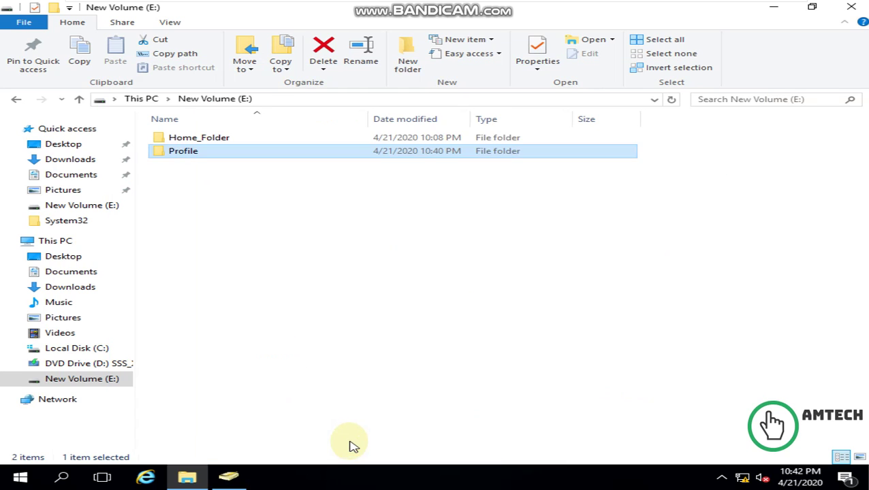
pyautogui.doubleClick(193, 160)
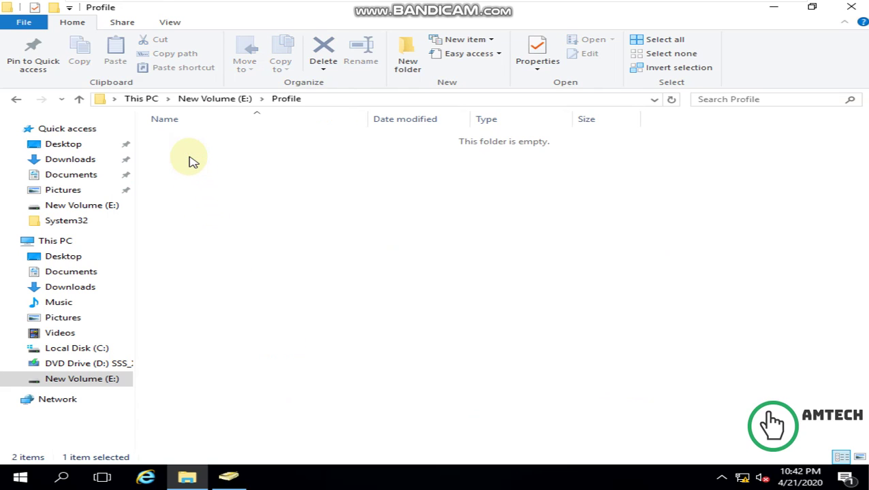
pyautogui.click(207, 98)
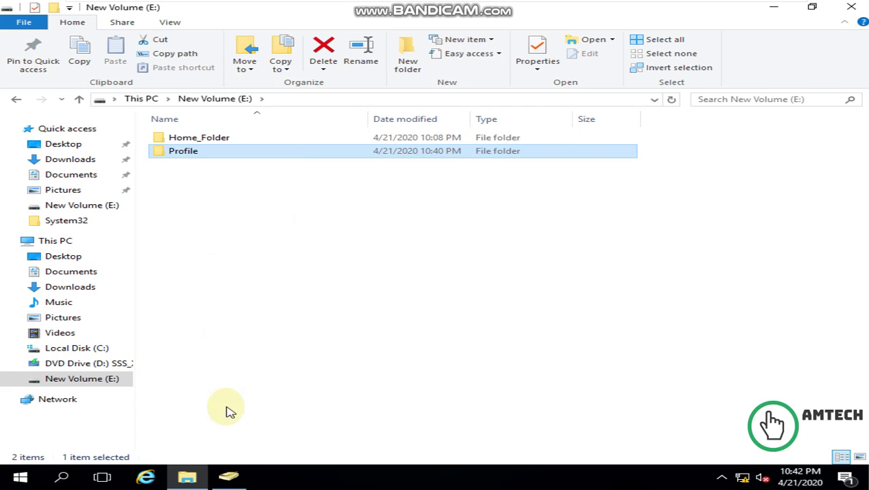
# - In Active Directory Users and Computers, enable the Profile path in the joint properties of User1, User2 and User3
pyautogui.click(231, 477)
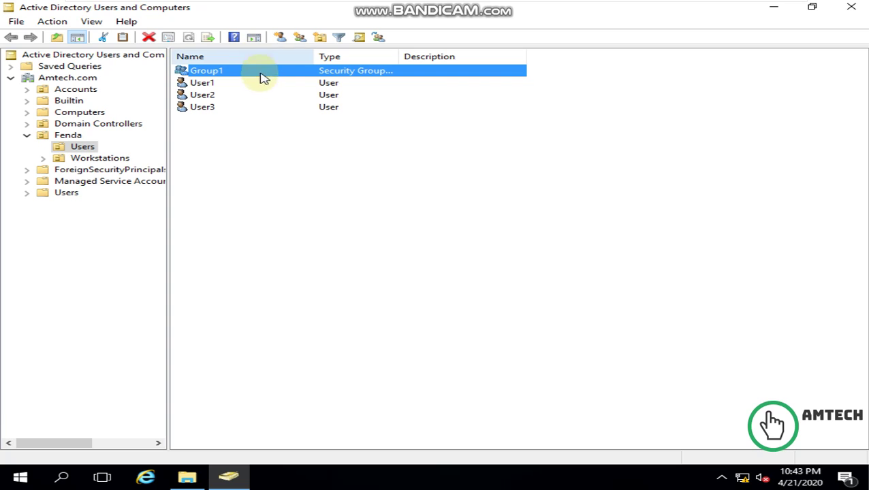
pyautogui.click(238, 134)
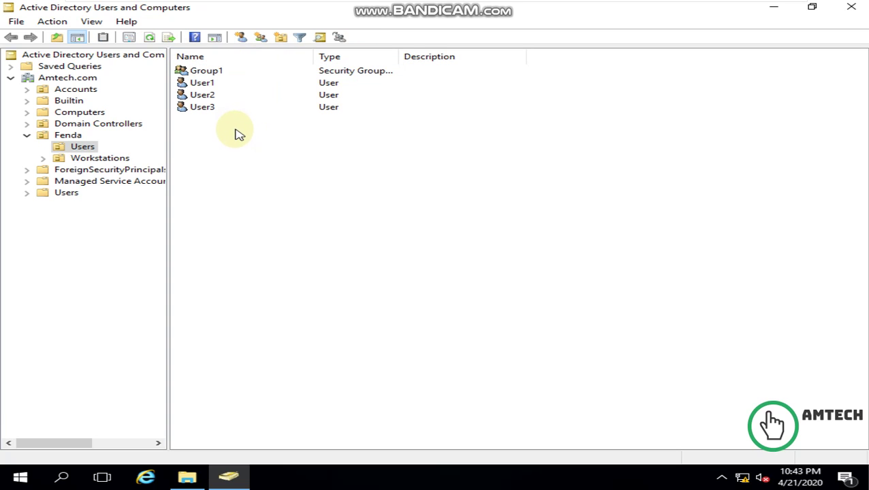
pyautogui.moveTo(241, 127); pyautogui.dragTo(202, 92)
pyautogui.rightClick(201, 88)
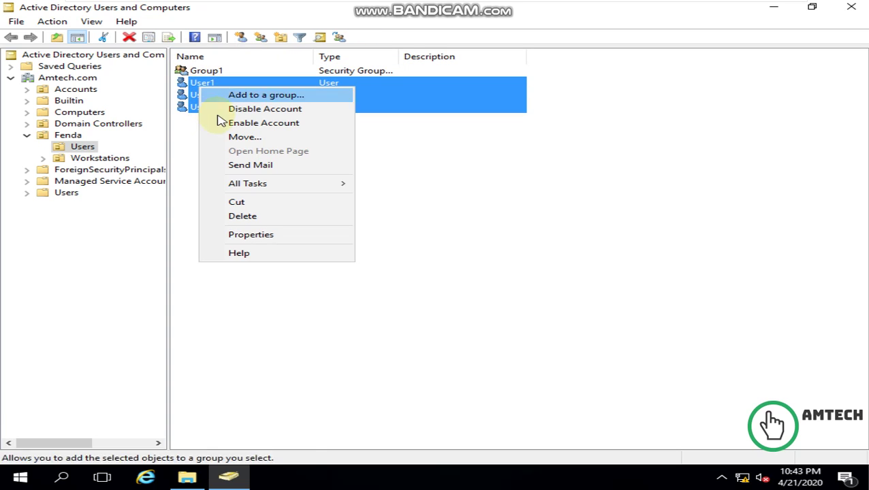
pyautogui.click(239, 235)
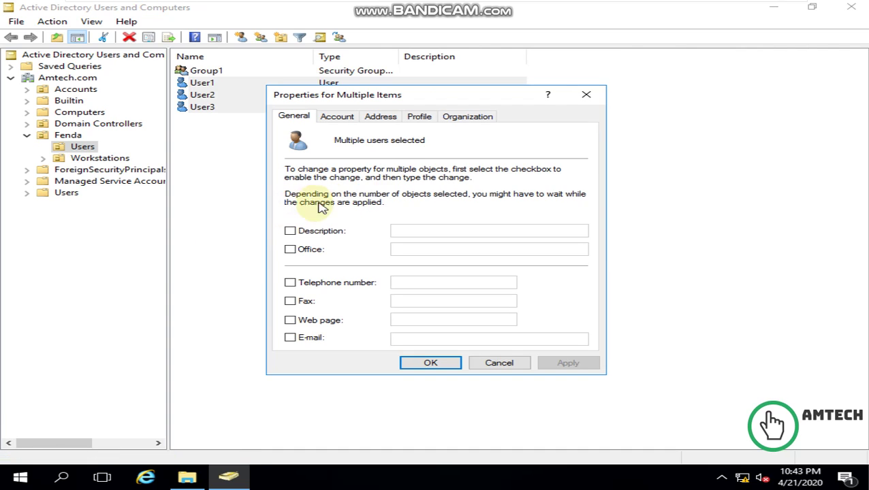
pyautogui.click(419, 120)
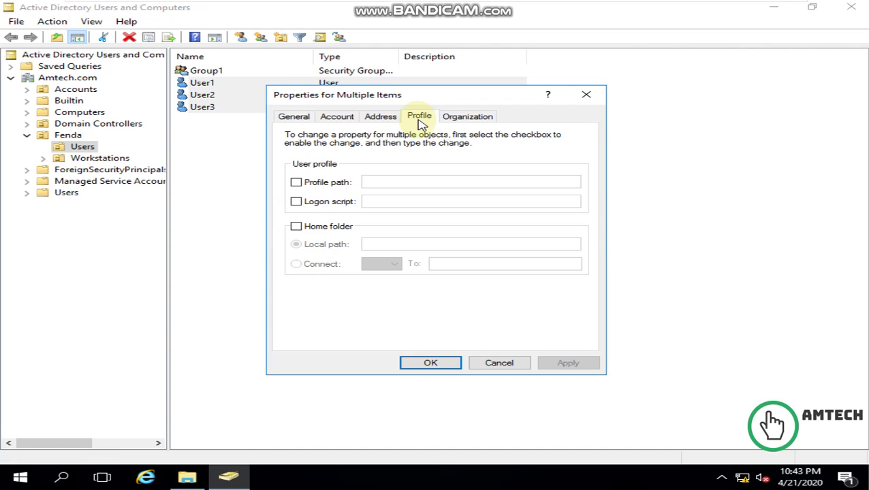
pyautogui.click(340, 184)
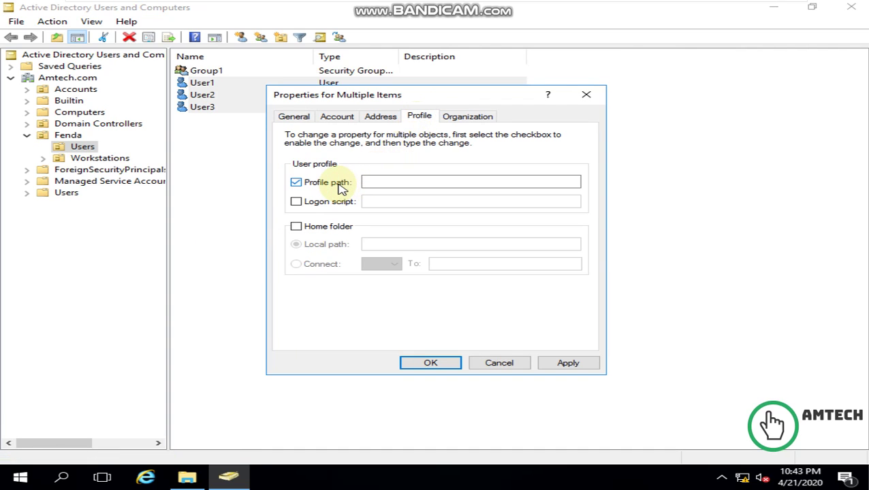
pyautogui.click(370, 184)
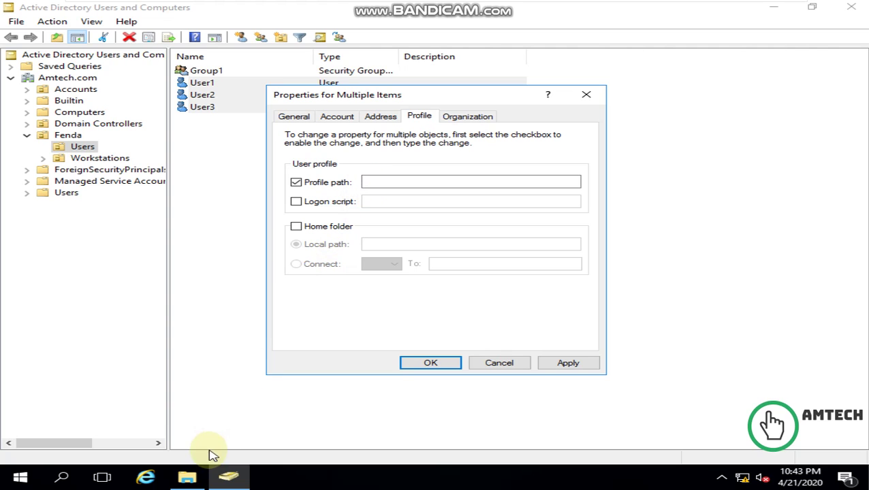
# - Switch to File Explorer and copy the network path \\SERVER\Profile$ from the Profile folder's sharing properties
pyautogui.click(197, 480)
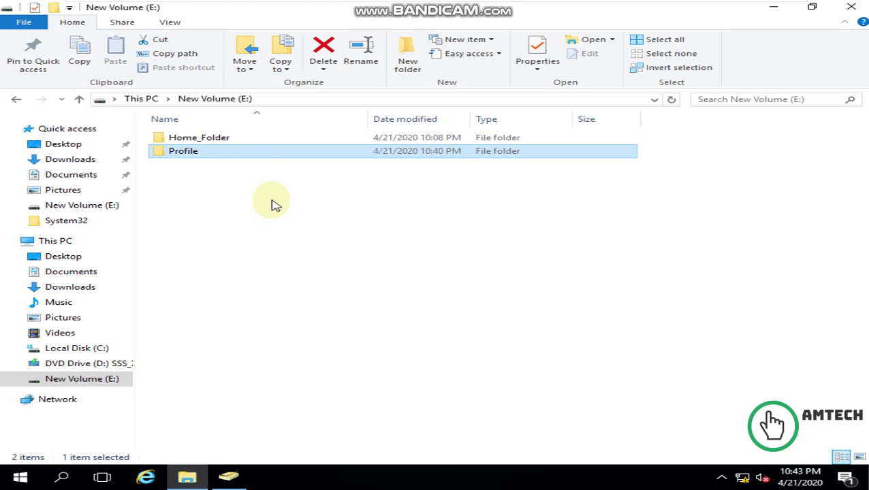
pyautogui.rightClick(210, 156)
pyautogui.click(238, 380)
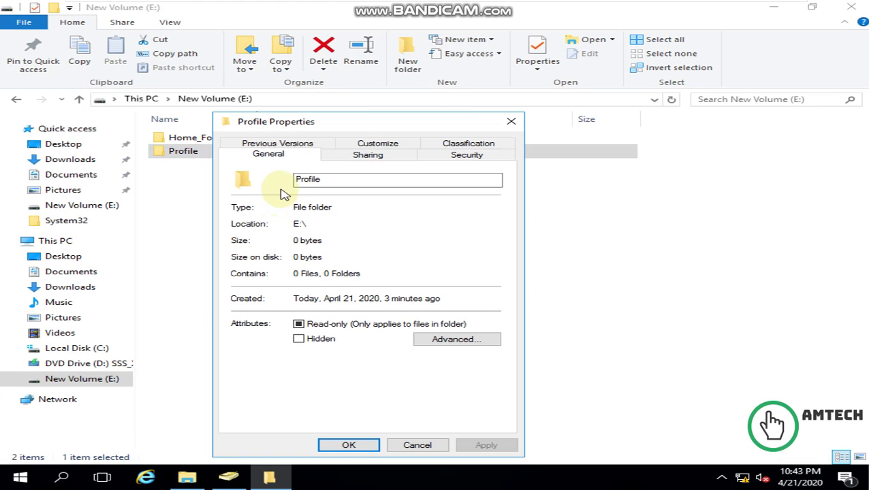
pyautogui.click(346, 163)
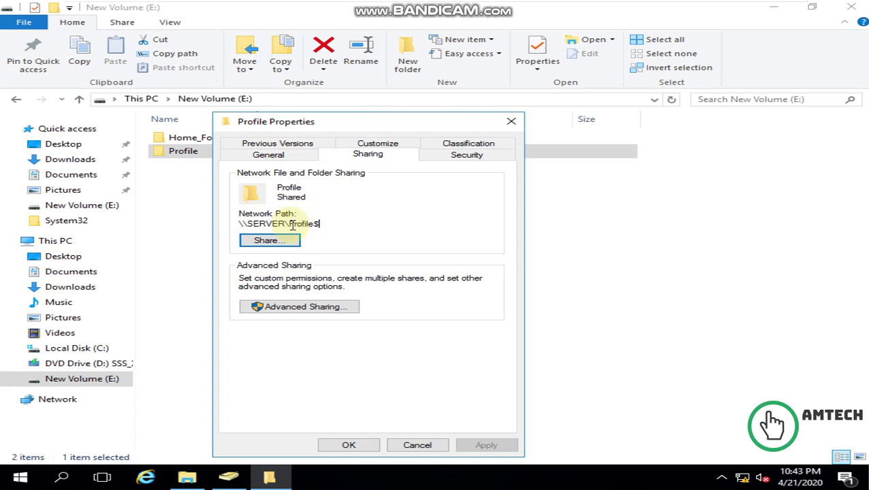
pyautogui.moveTo(319, 224); pyautogui.dragTo(243, 226)
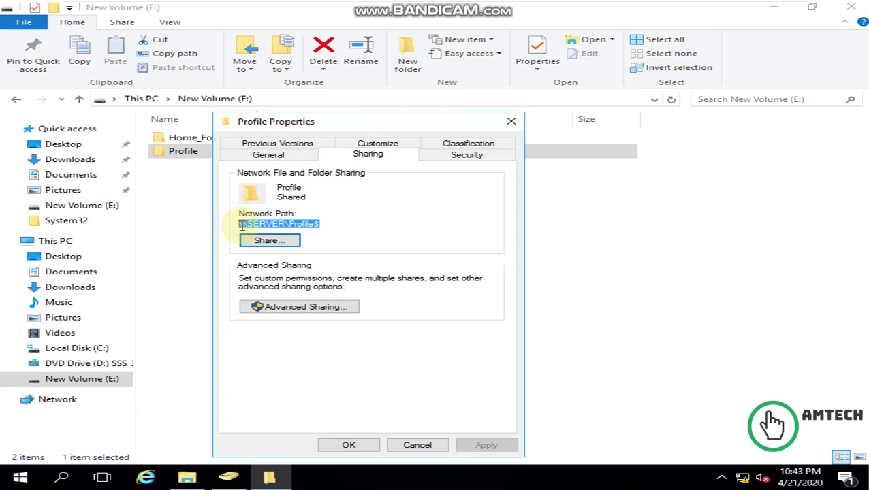
pyautogui.click(376, 448)
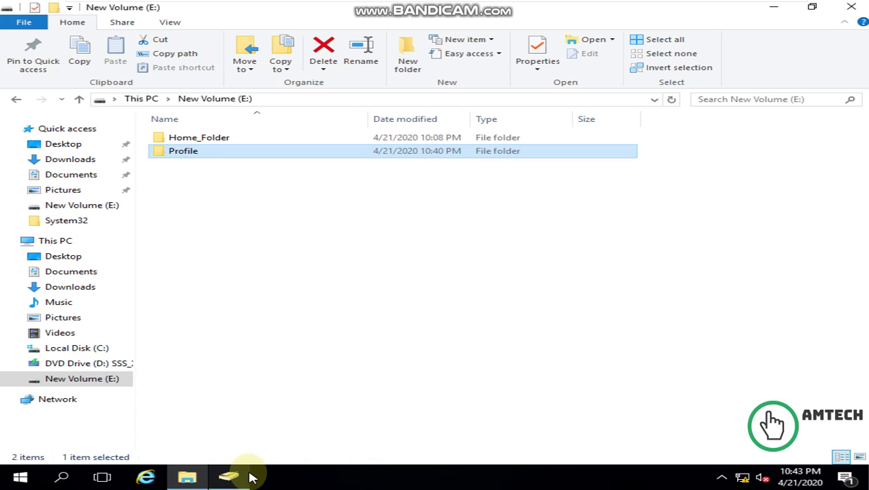
# - In Active Directory Users and Computers, set the profile path of User1, User2 and User3 to \\SERVER\Profile$\%username% and apply it
pyautogui.click(228, 477)
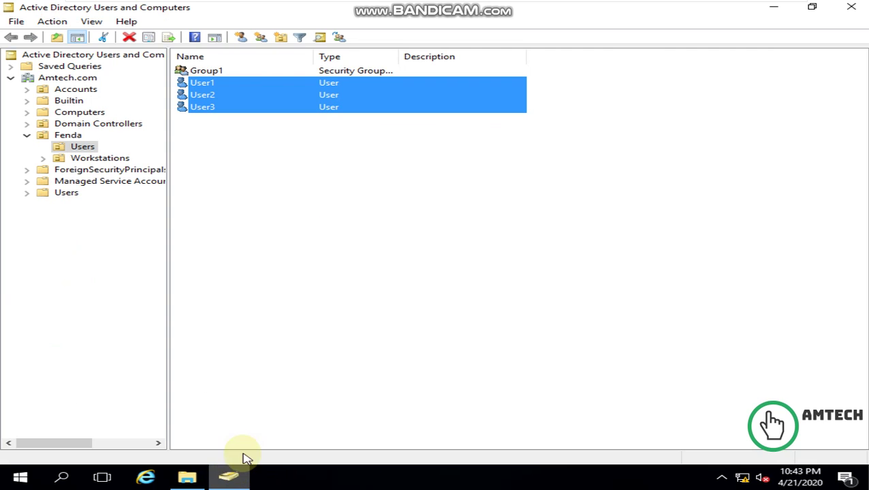
pyautogui.rightClick(269, 95)
pyautogui.click(303, 236)
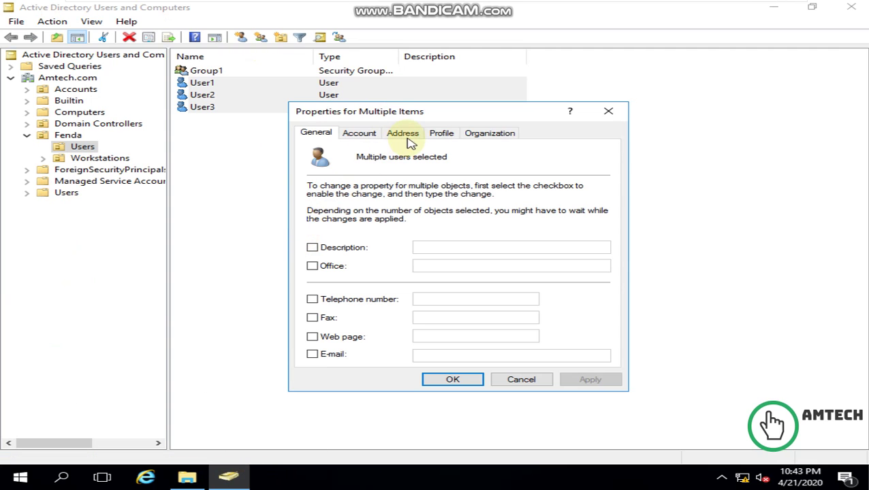
pyautogui.click(439, 134)
pyautogui.click(359, 200)
pyautogui.click(389, 198)
pyautogui.write('\\\\SERVER\\Profile$')
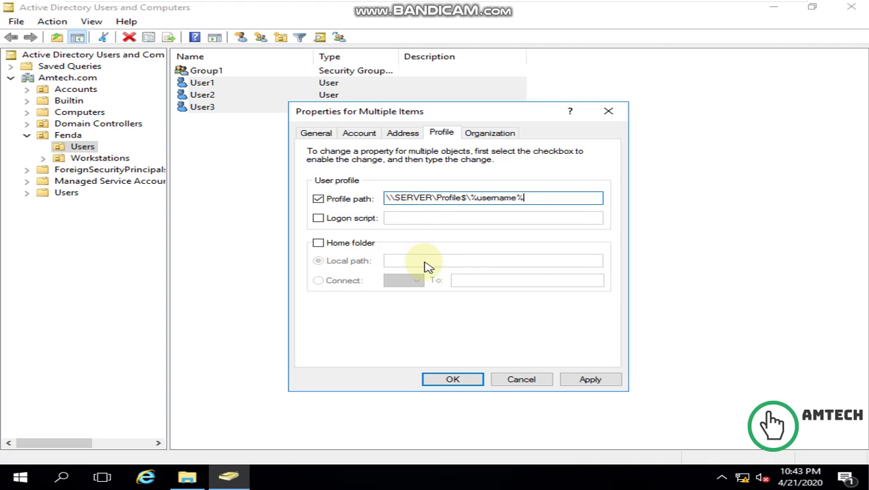
pyautogui.click(588, 379)
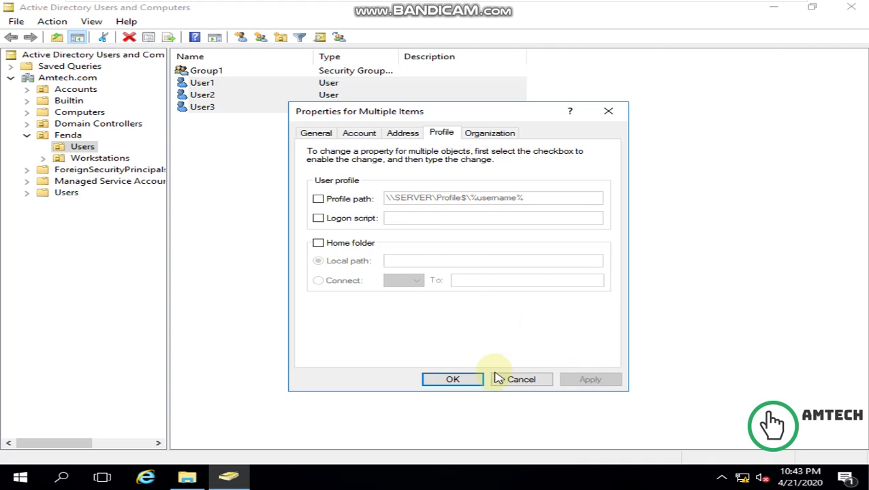
pyautogui.click(452, 379)
pyautogui.click(213, 126)
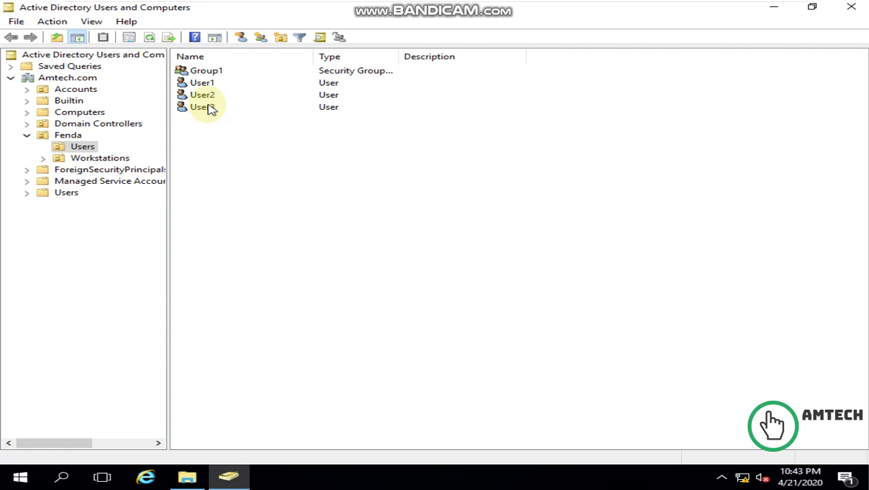
# - Check the profile path in User3's properties and close them
pyautogui.rightClick(207, 107)
pyautogui.click(259, 282)
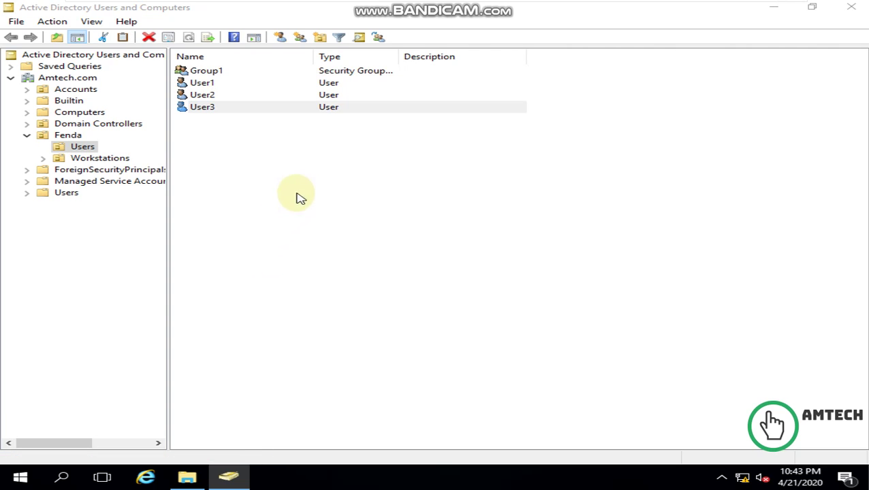
pyautogui.click(470, 160)
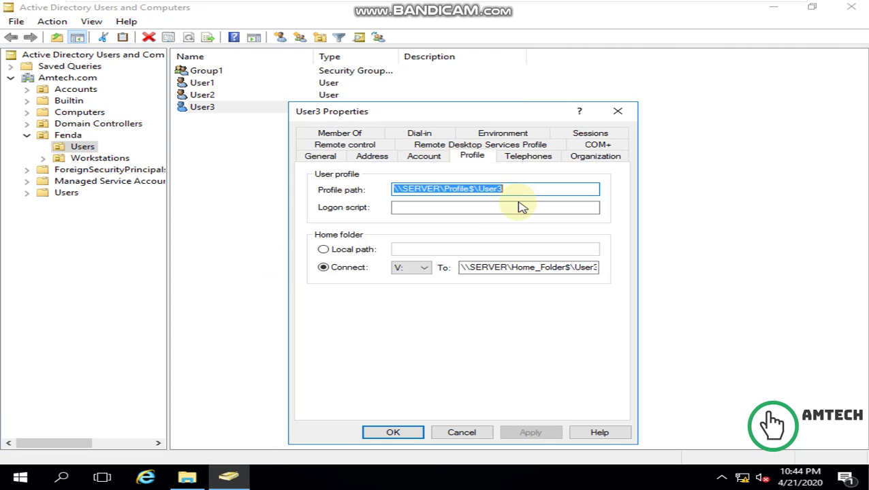
pyautogui.click(416, 430)
# - Check the profile path in User2's properties and close them without changes
pyautogui.click(204, 96)
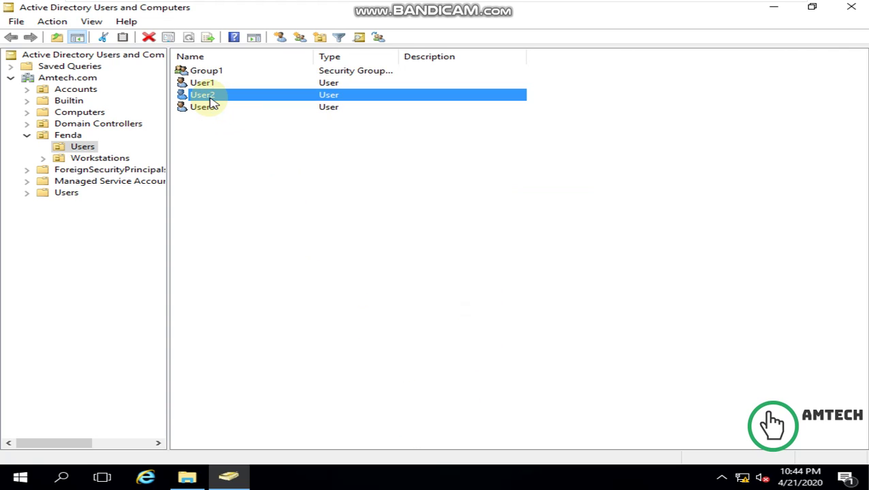
pyautogui.rightClick(207, 96)
pyautogui.click(252, 275)
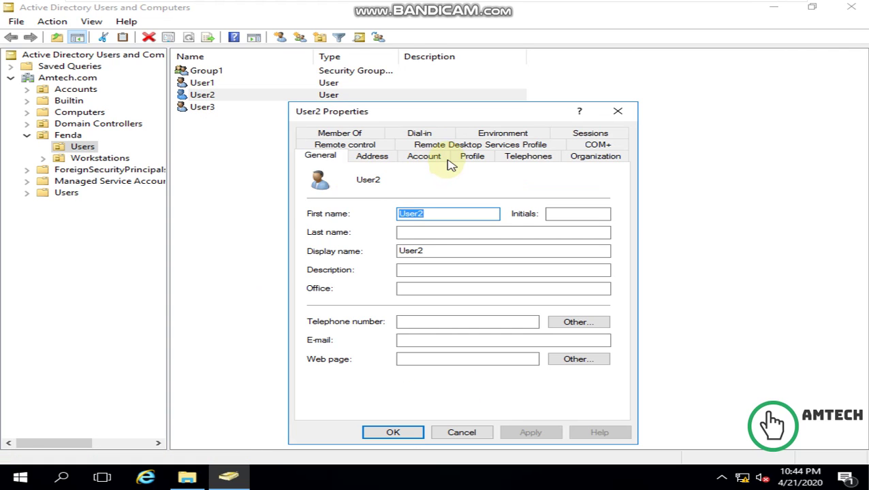
pyautogui.click(472, 155)
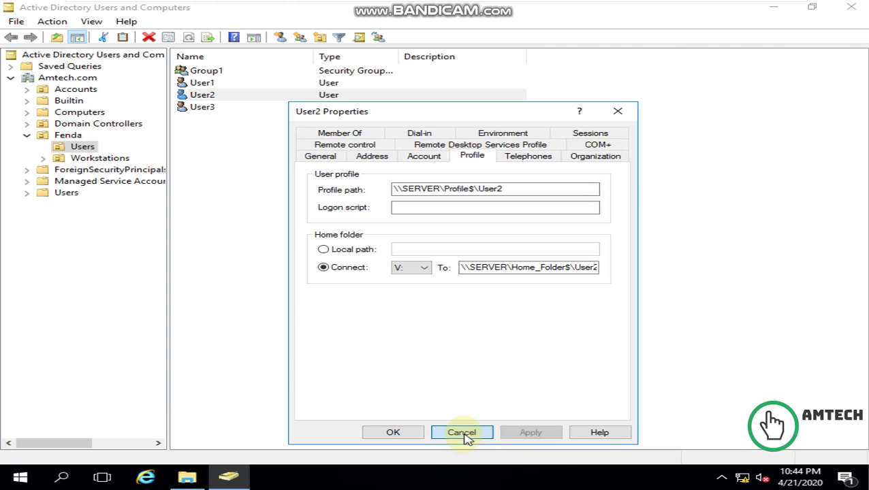
pyautogui.click(463, 434)
# - Check the profile path in User1's properties and close them
pyautogui.click(202, 85)
pyautogui.rightClick(202, 85)
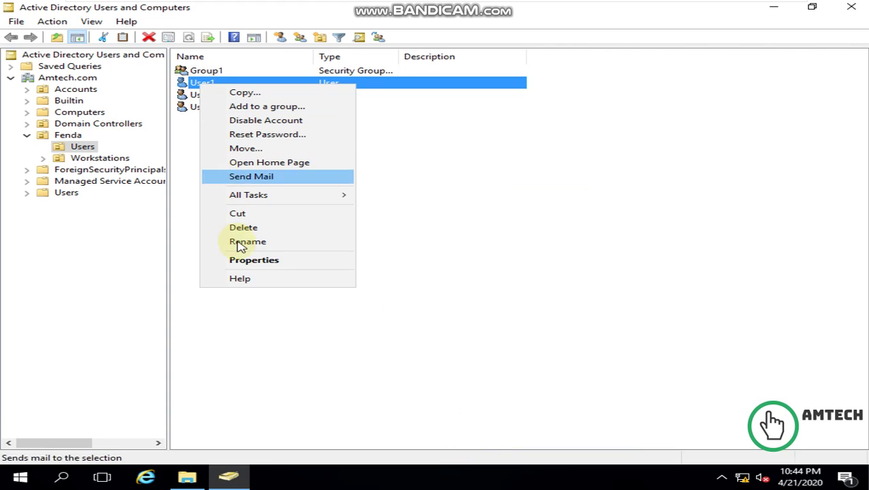
pyautogui.click(246, 259)
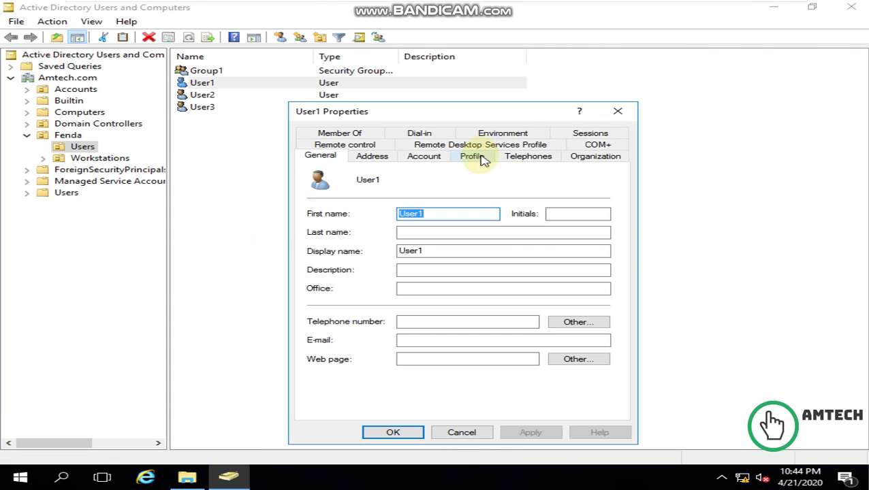
pyautogui.click(473, 156)
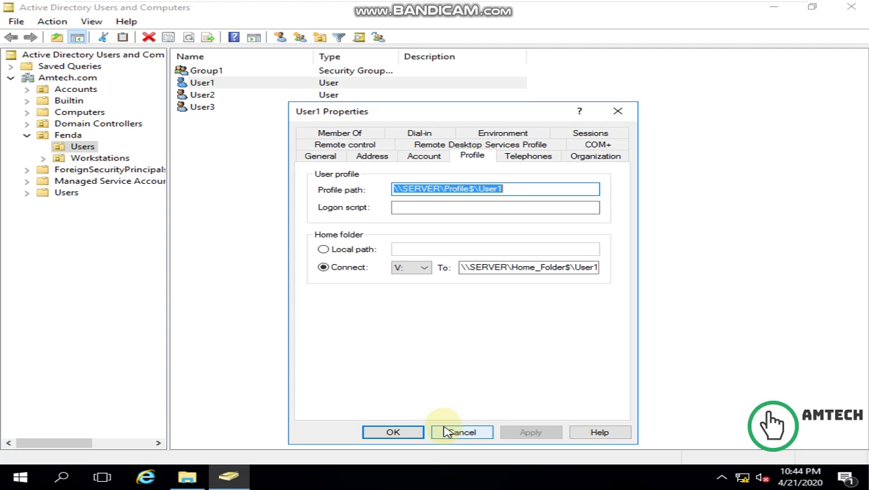
pyautogui.click(420, 433)
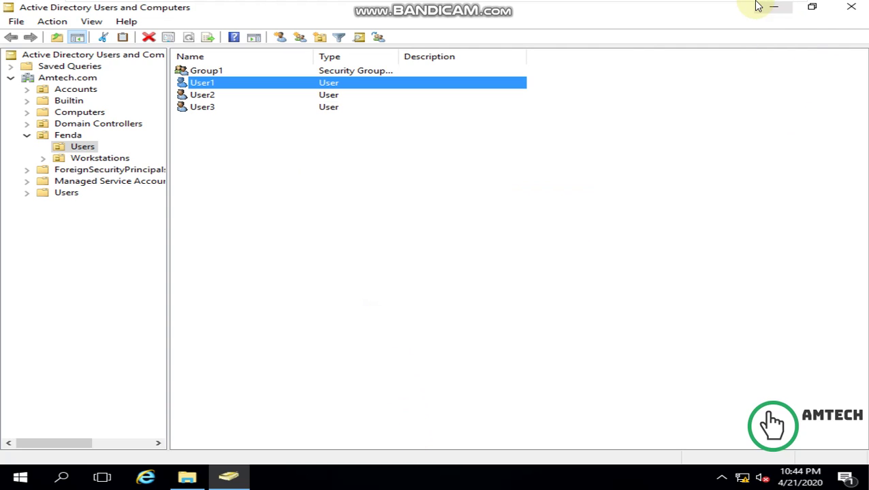
# - Switch to the Windows 7 x64 virtual machine in VMware Workstation and power it on
pyautogui.moveTo(769, 9)
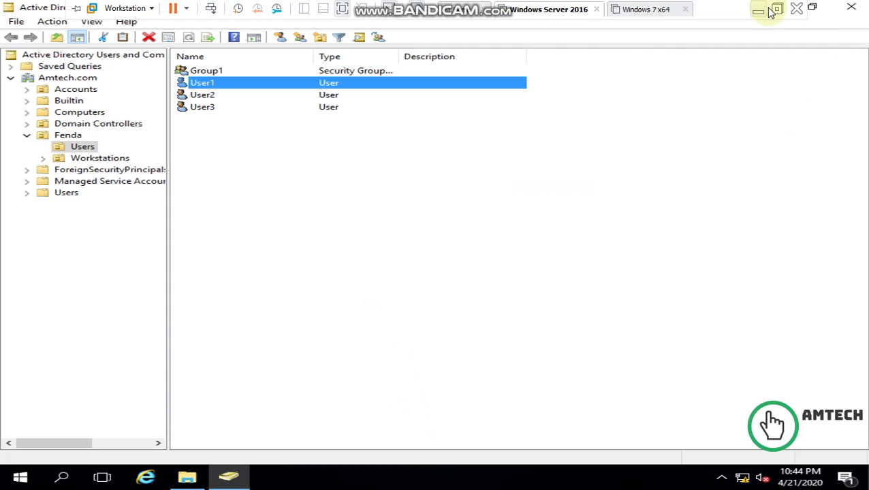
pyautogui.click(647, 14)
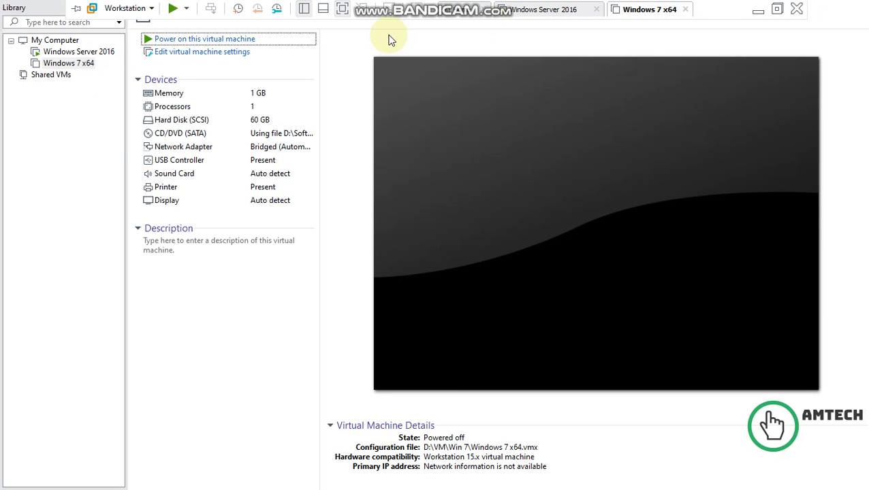
pyautogui.click(243, 40)
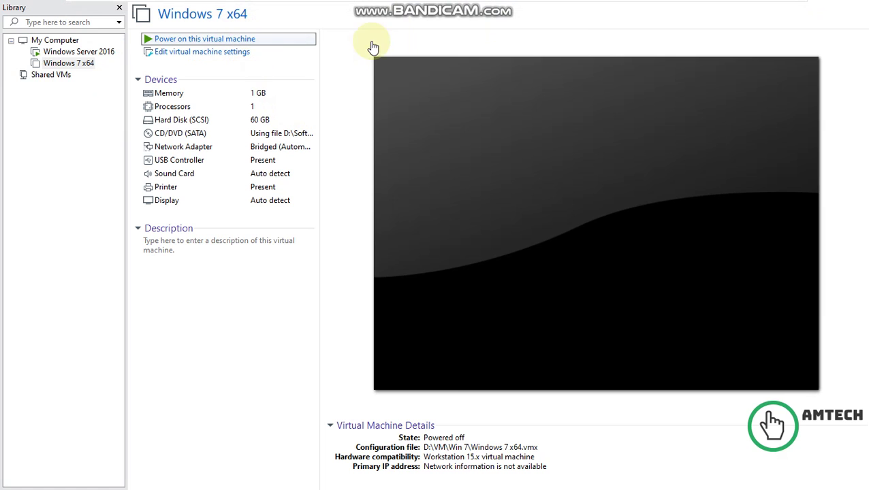
# - Sign in to Windows 7 as Amtech\User1 by entering the account password
pyautogui.moveTo(480, 7)
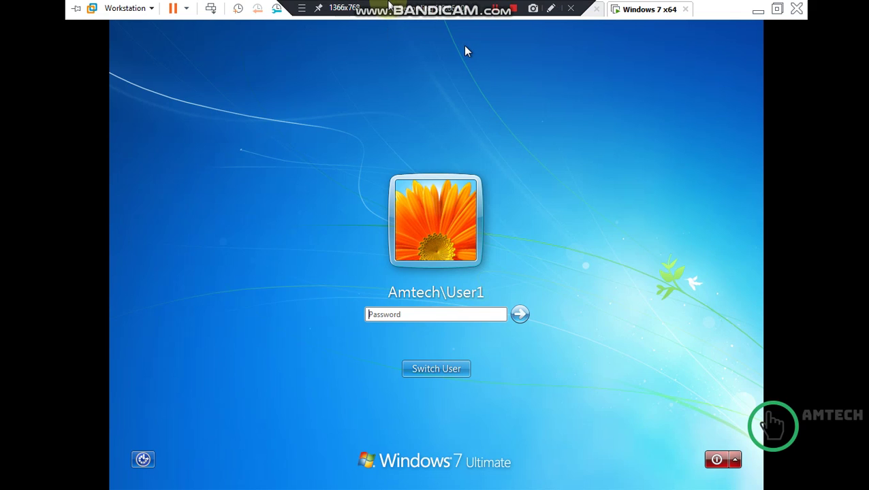
pyautogui.click(402, 315)
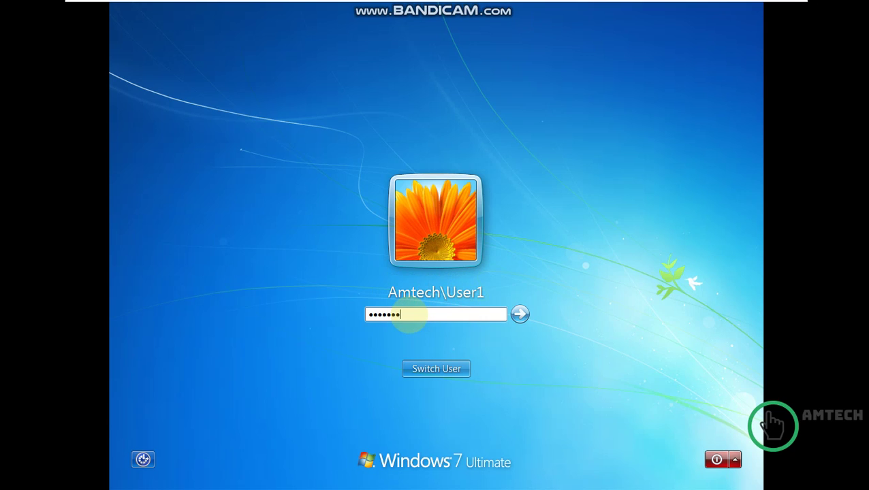
pyautogui.press('Return')
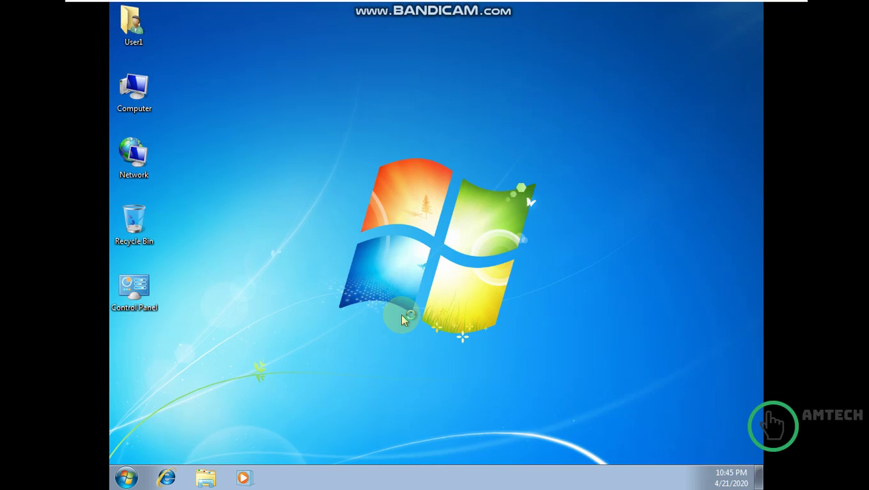
# - Refresh the desktop, examine the drives and network locations in Computer, and close the window
pyautogui.rightClick(288, 133)
pyautogui.click(320, 173)
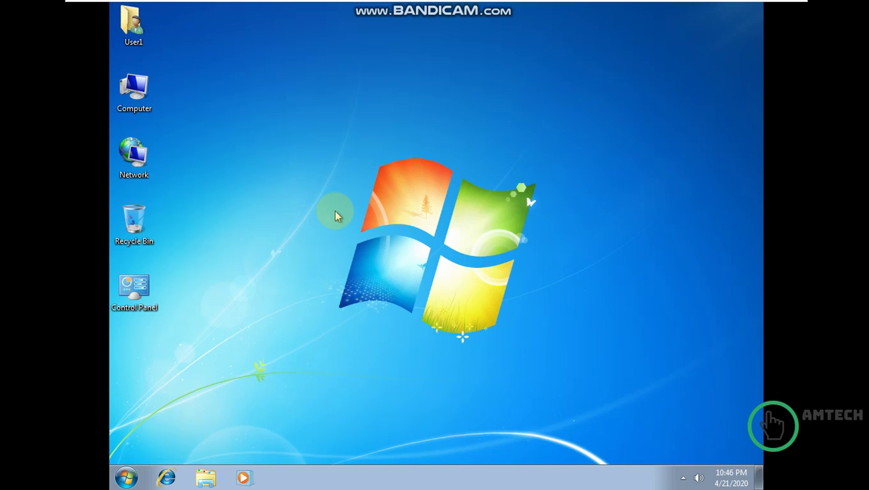
pyautogui.doubleClick(137, 79)
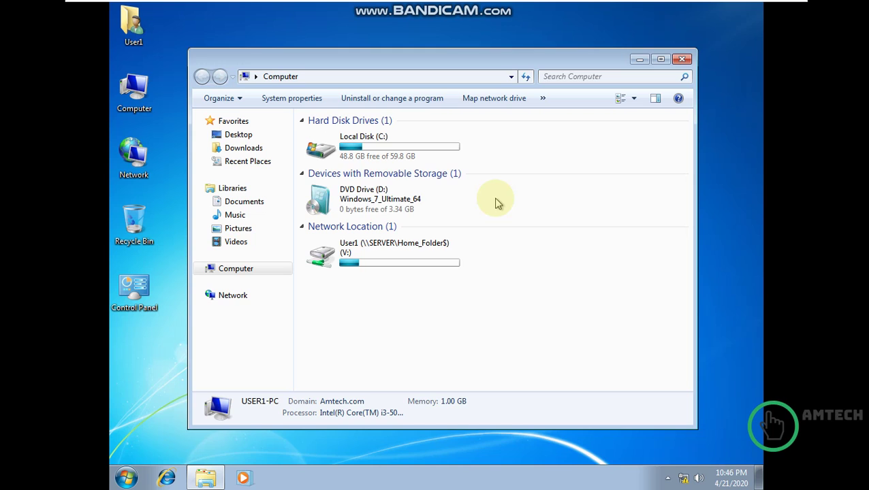
pyautogui.rightClick(575, 297)
pyautogui.click(605, 348)
pyautogui.rightClick(589, 314)
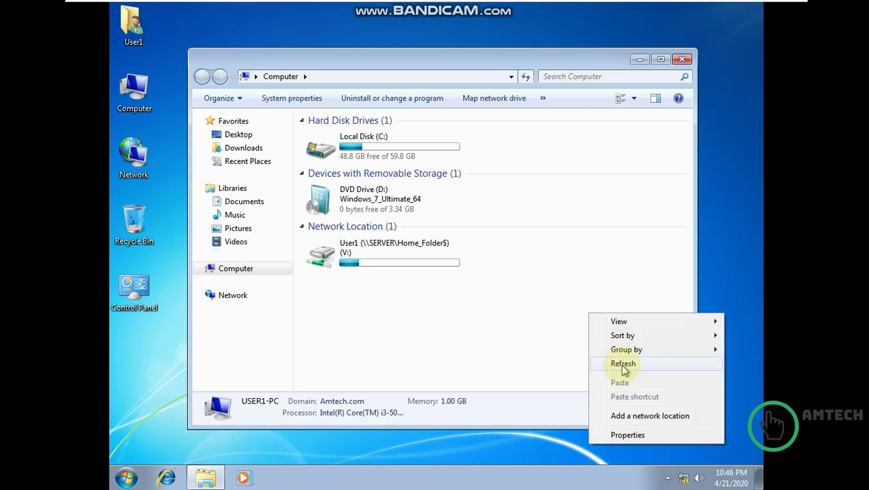
pyautogui.click(613, 362)
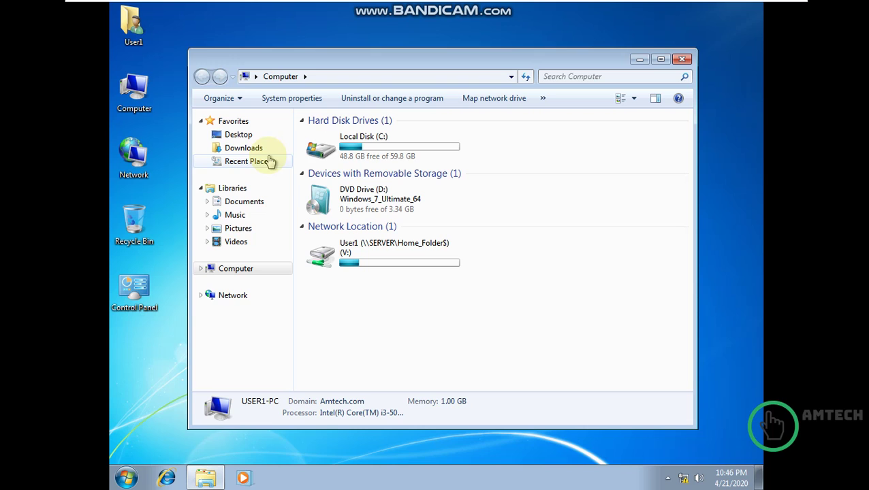
pyautogui.click(681, 59)
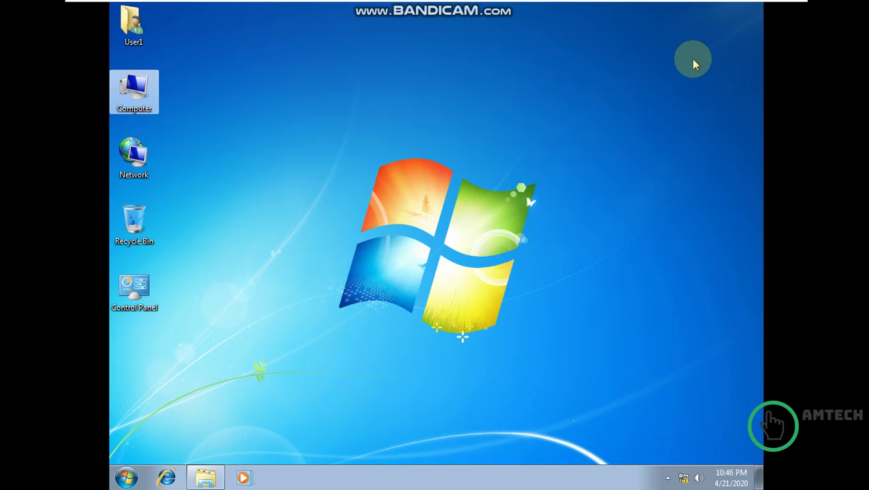
# - Create a folder named Data on the desktop
pyautogui.rightClick(314, 90)
pyautogui.moveTo(393, 182)
pyautogui.click(435, 177)
pyautogui.write('Data')
pyautogui.press('Return')
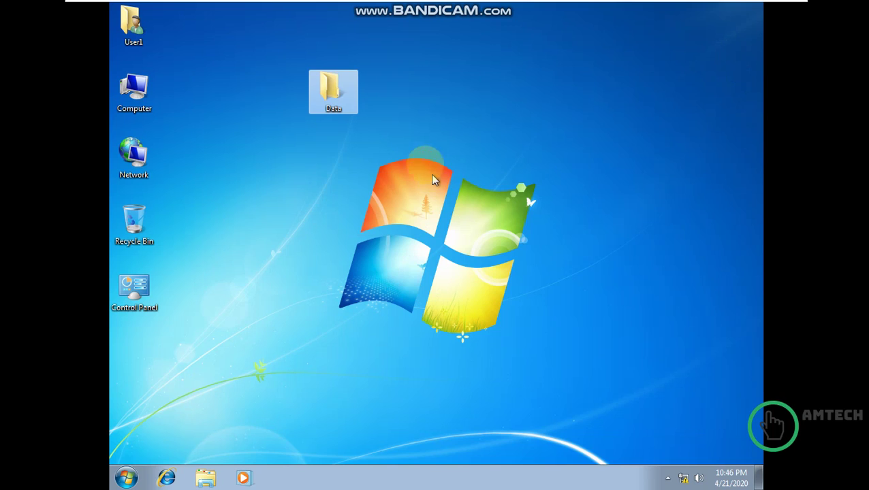
# - Create a text document named Sample in the Documents library and close the window
pyautogui.doubleClick(147, 99)
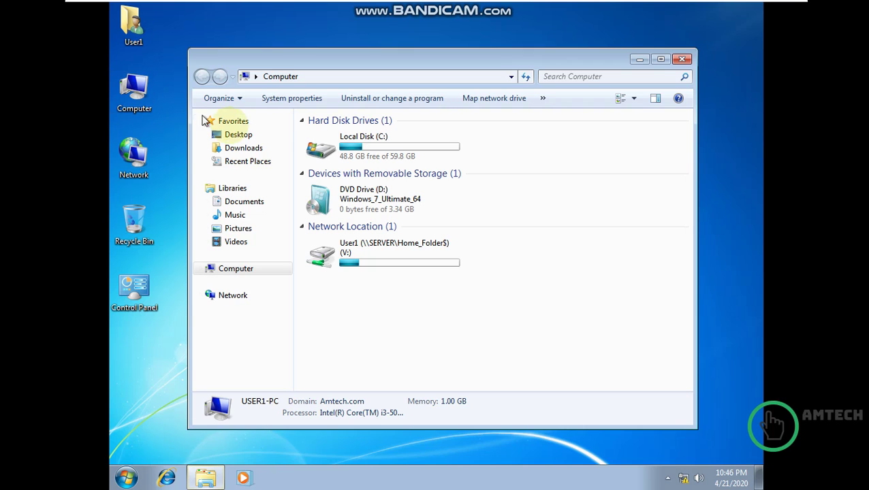
pyautogui.click(245, 201)
pyautogui.rightClick(353, 208)
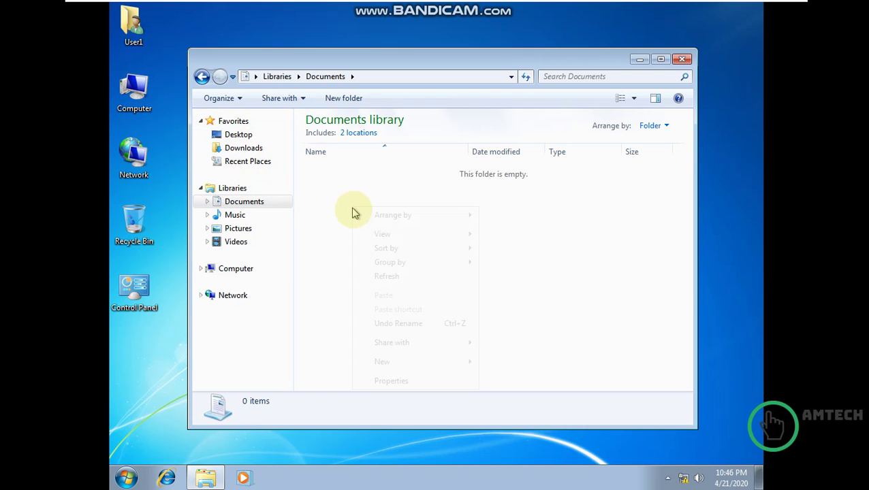
pyautogui.moveTo(421, 372)
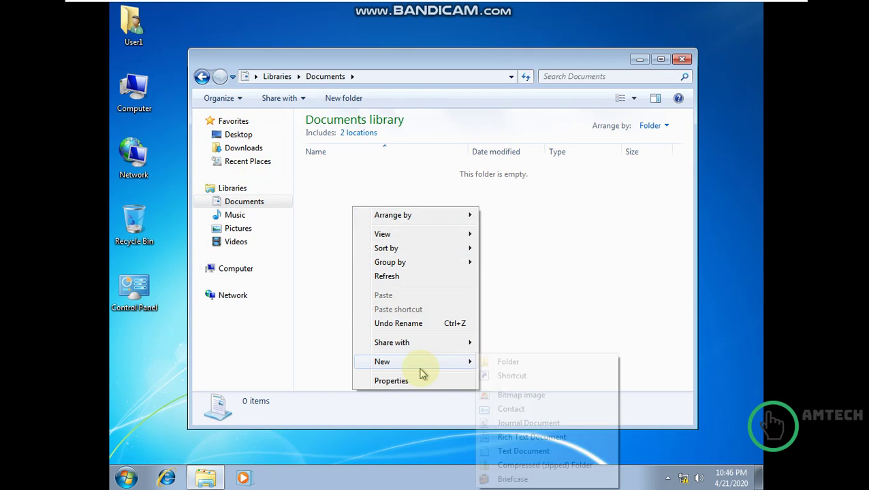
pyautogui.click(509, 451)
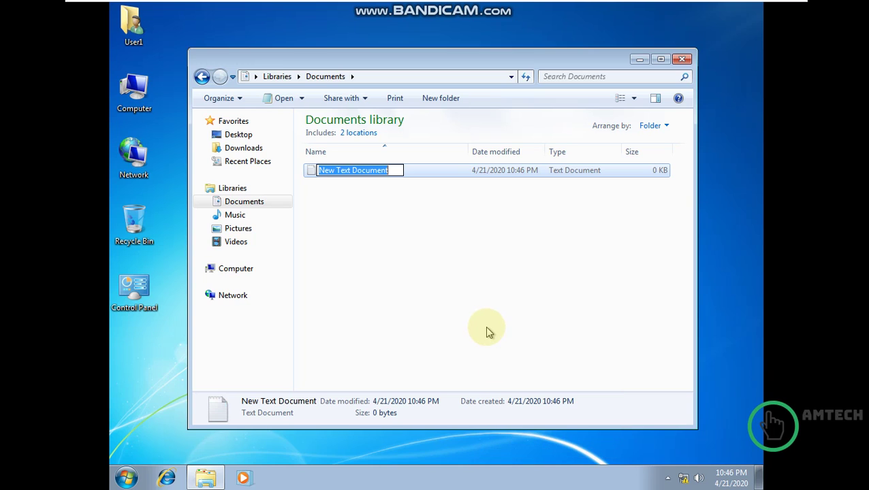
pyautogui.write('Sample')
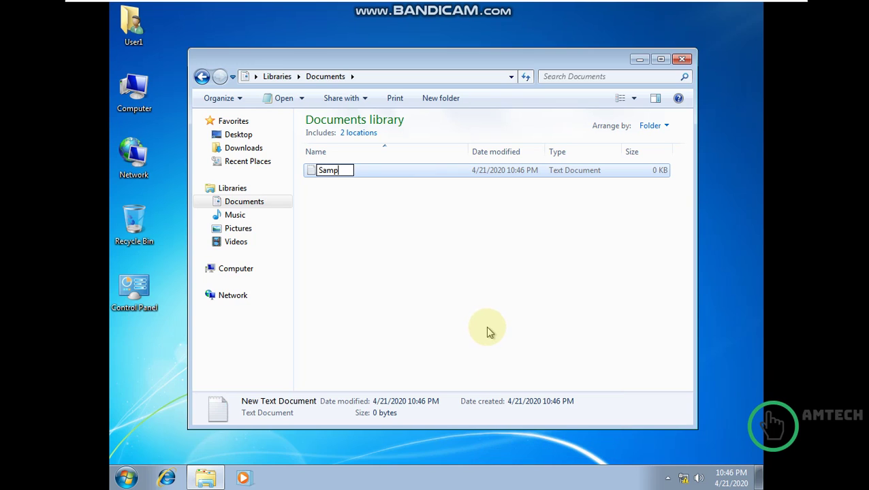
pyautogui.press('Return')
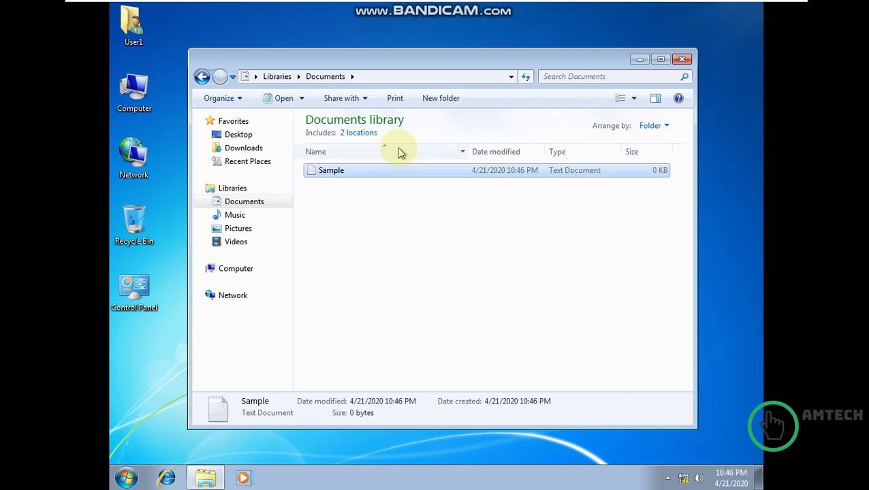
pyautogui.click(681, 59)
# - Create a text document named PersonalInfo on the Windows 7 desktop
pyautogui.moveTo(330, 89); pyautogui.dragTo(143, 344)
pyautogui.rightClick(220, 184)
pyautogui.moveTo(314, 283)
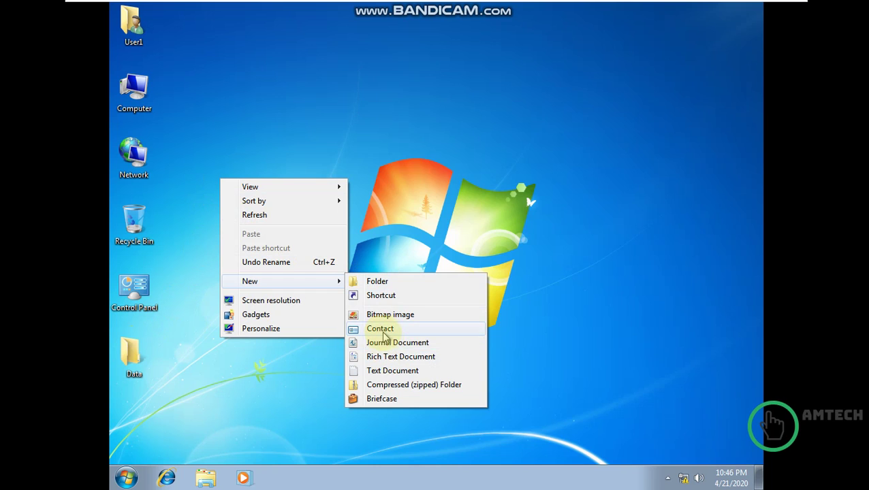
pyautogui.click(395, 371)
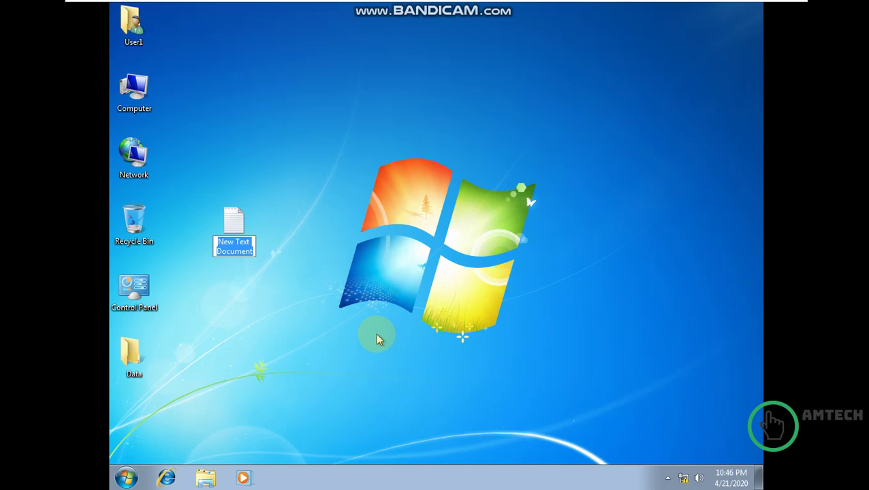
pyautogui.write('Personal')
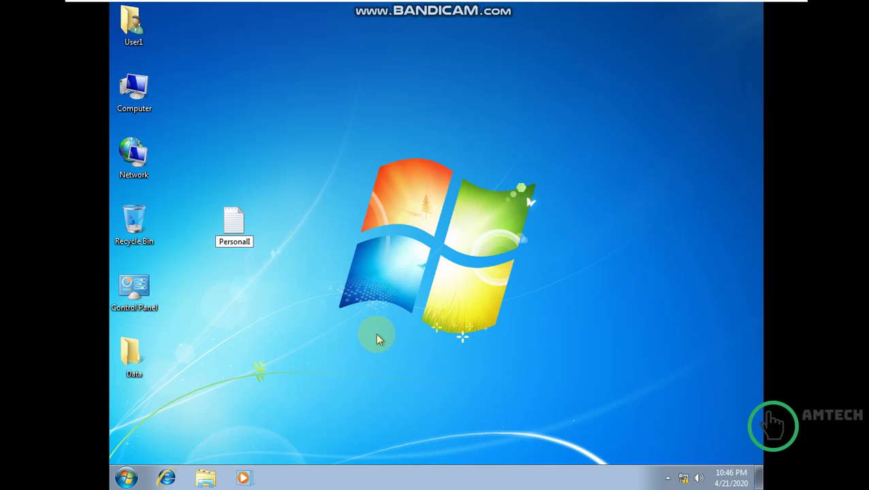
pyautogui.write(' nfo')
pyautogui.press('Return')
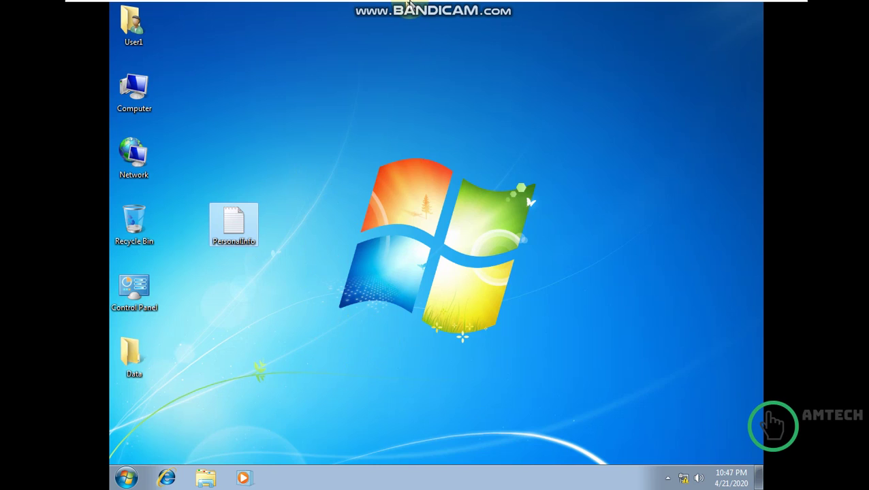
# - Switch to the Windows Server 2016 machine, bring up the New Volume (E:) folder window and refresh it
pyautogui.moveTo(510, 6)
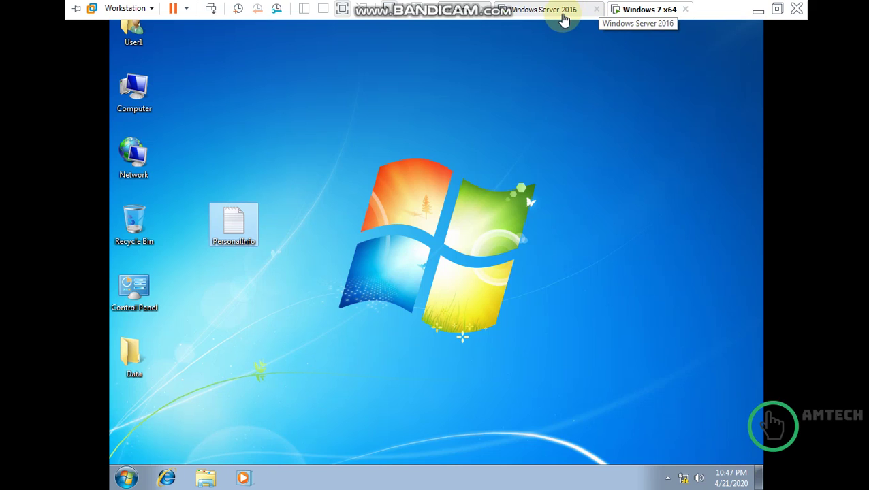
pyautogui.click(562, 17)
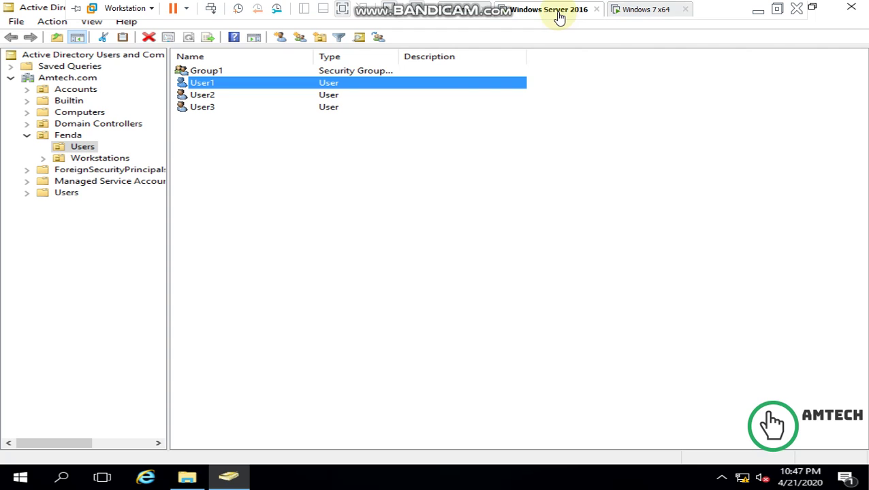
pyautogui.moveTo(197, 478)
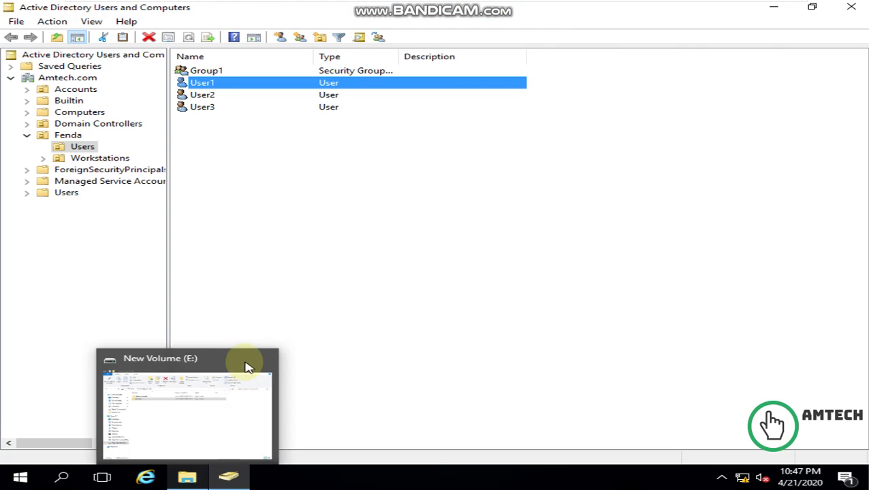
pyautogui.click(204, 401)
pyautogui.rightClick(286, 294)
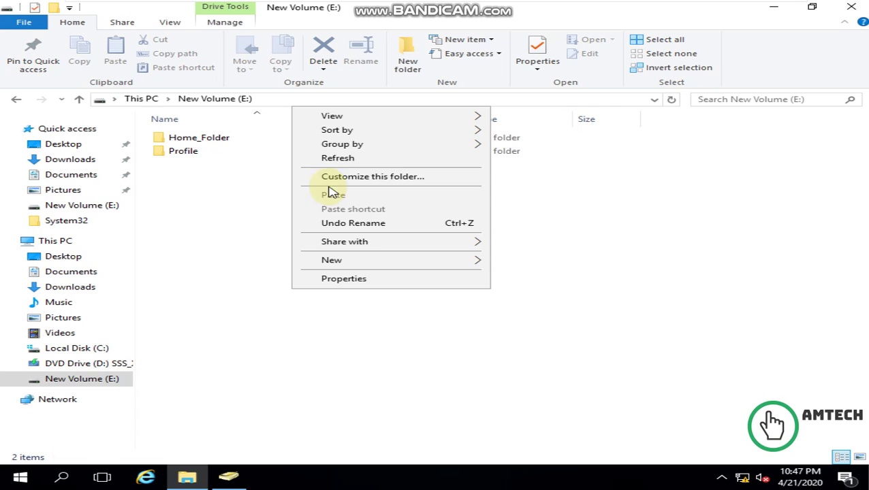
pyautogui.click(330, 158)
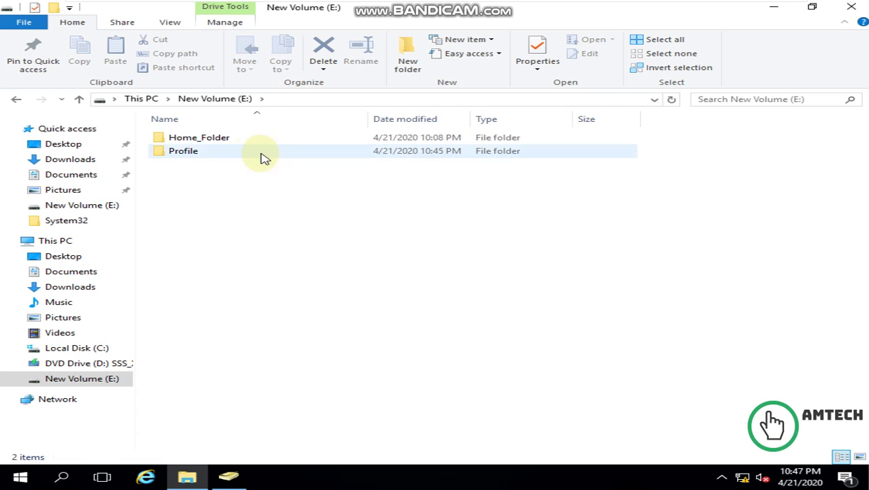
# - Try to open the User1.V2 folder inside Profile, decline permanent access to it, and close the folder window
pyautogui.doubleClick(204, 154)
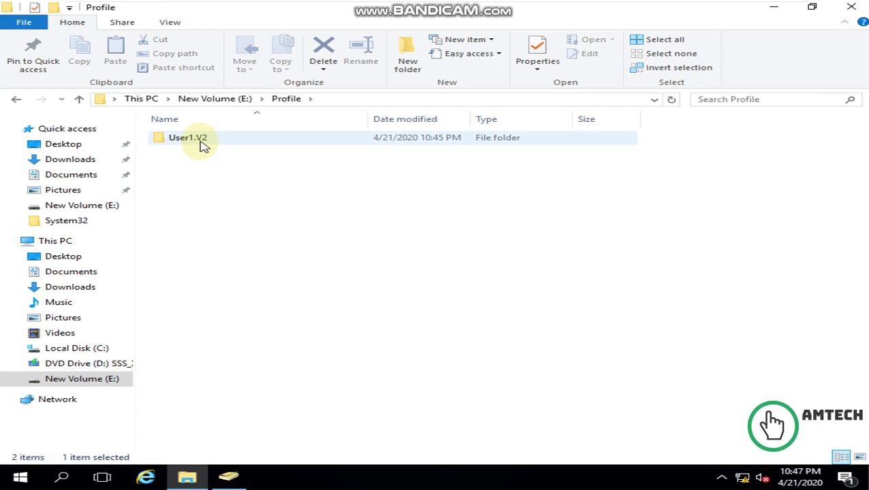
pyautogui.doubleClick(203, 146)
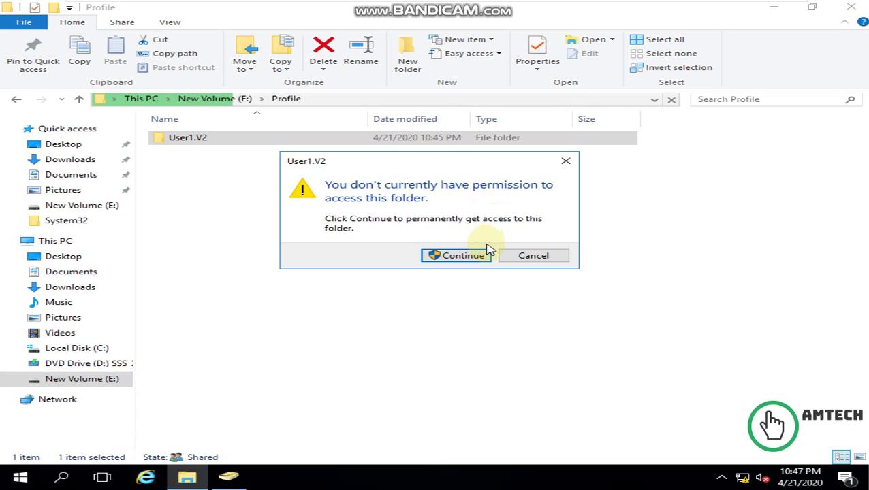
pyautogui.click(524, 260)
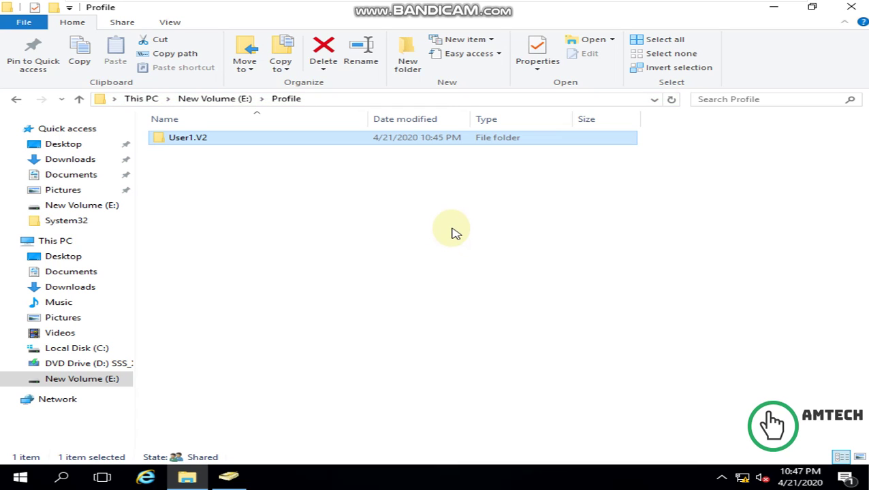
pyautogui.click(850, 8)
# - Minimize Active Directory Users and Computers and cancel the Properties for Multiple Items dialog
pyautogui.moveTo(495, 10)
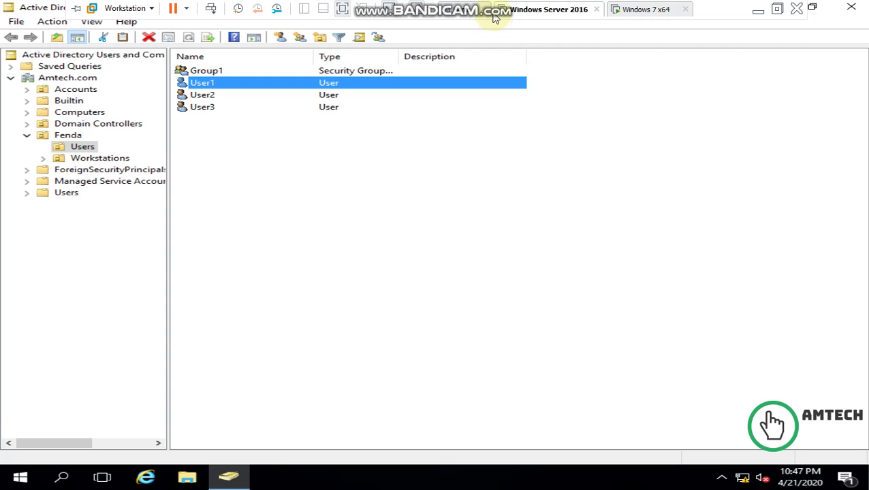
pyautogui.click(774, 8)
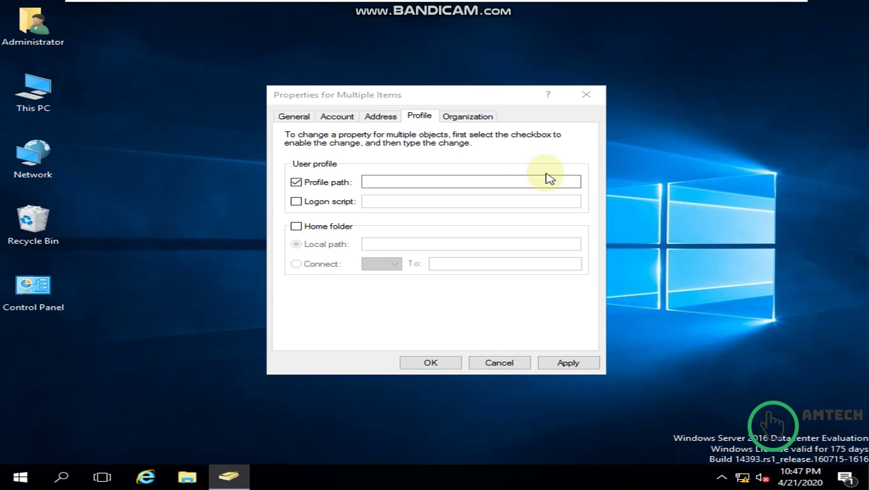
pyautogui.click(500, 363)
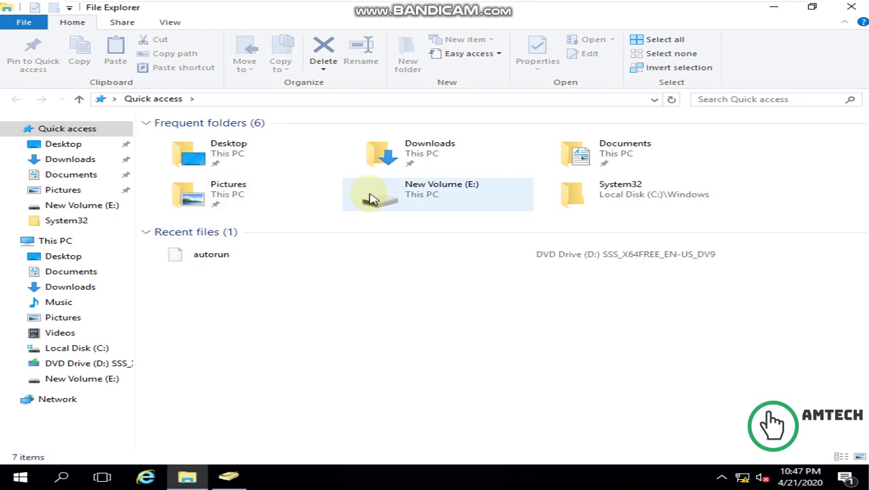
# - Open the Profile folder on New Volume (E:) and examine the User1.V2 folder entry
pyautogui.doubleClick(364, 198)
pyautogui.doubleClick(219, 151)
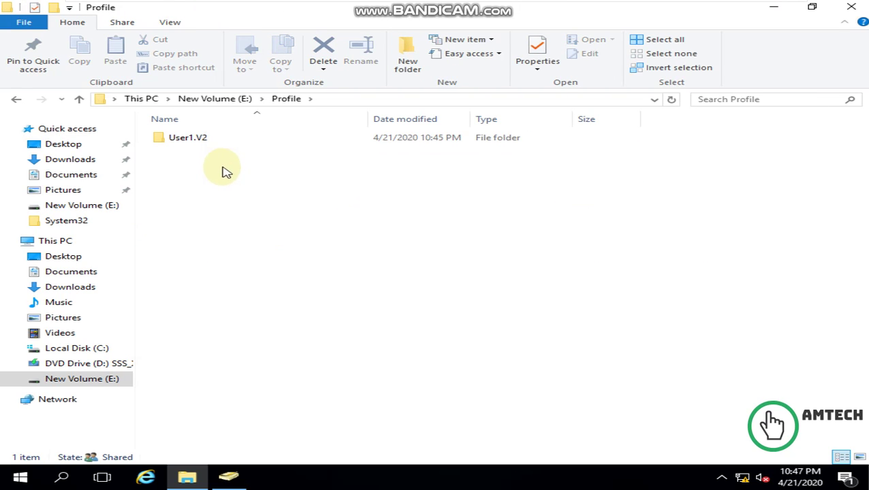
pyautogui.click(220, 140)
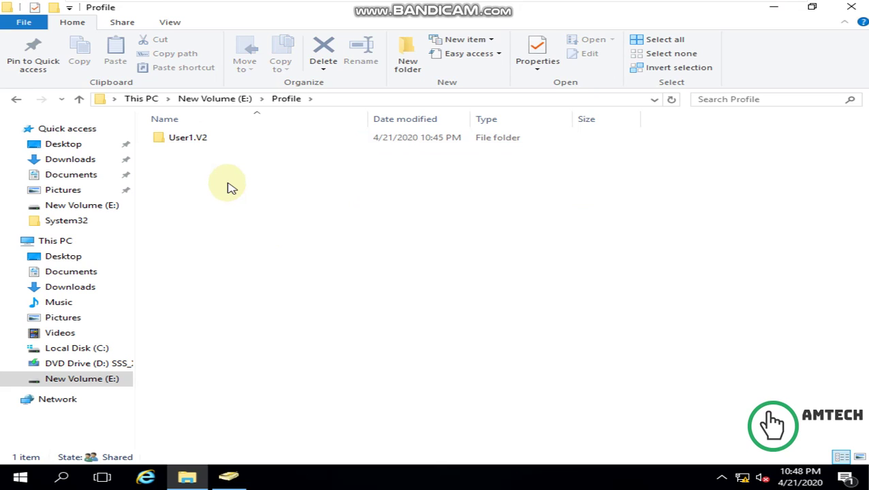
pyautogui.moveTo(496, 6)
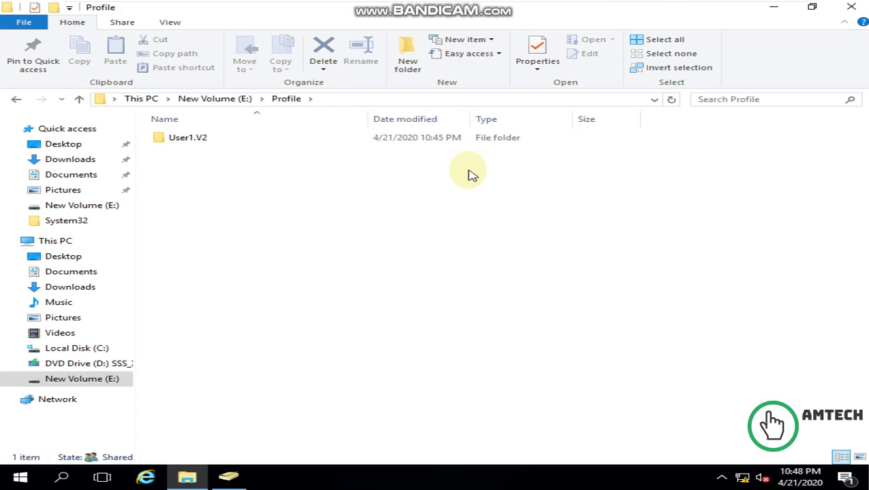
# - Go back to New Volume (E:), refresh its contents, and reopen the Profile folder to check for profile folders
pyautogui.click(230, 102)
pyautogui.click(275, 206)
pyautogui.rightClick(276, 206)
pyautogui.click(293, 264)
pyautogui.doubleClick(211, 156)
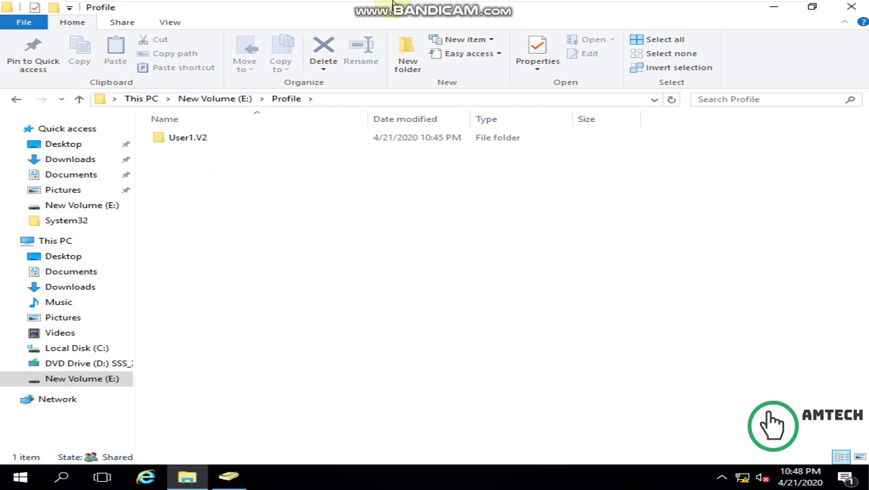
pyautogui.moveTo(436, 5)
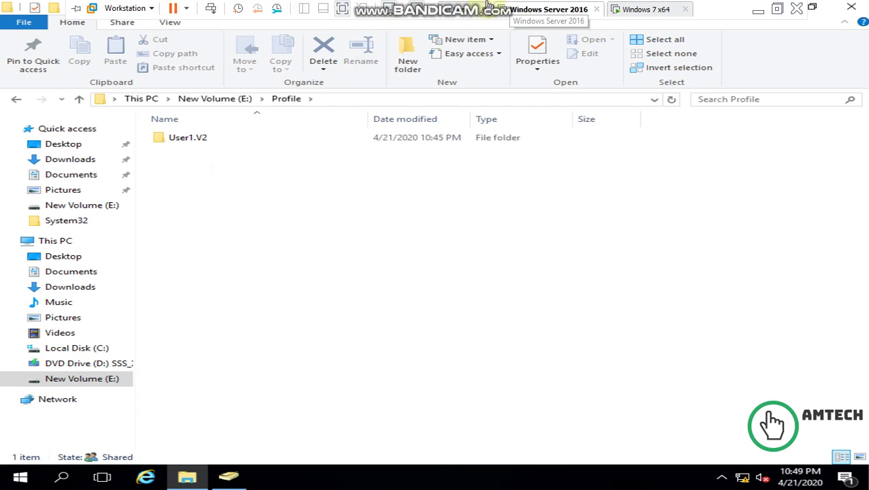